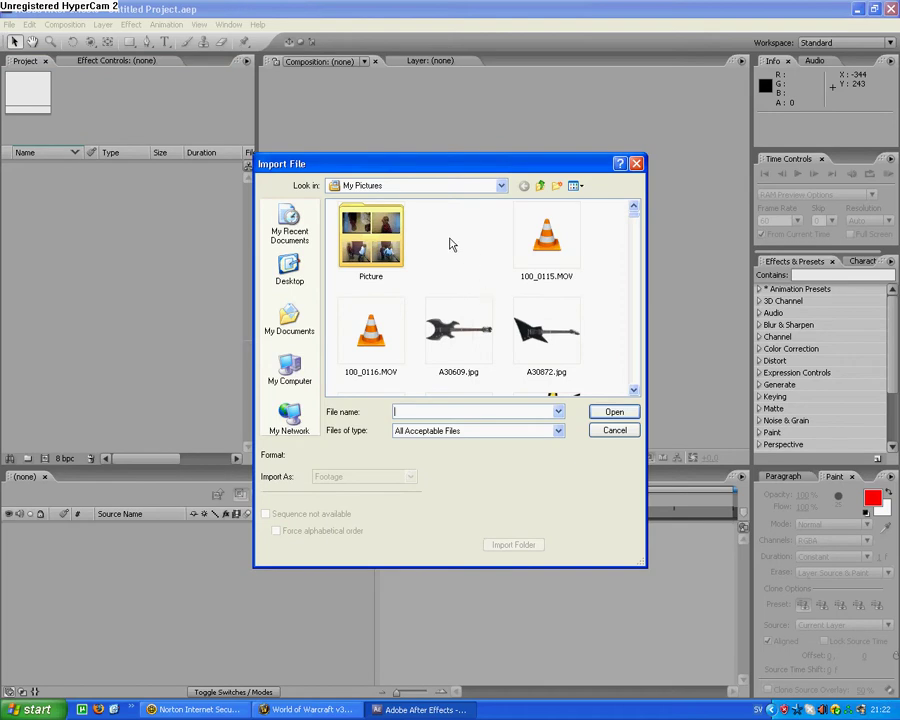
click(290, 272)
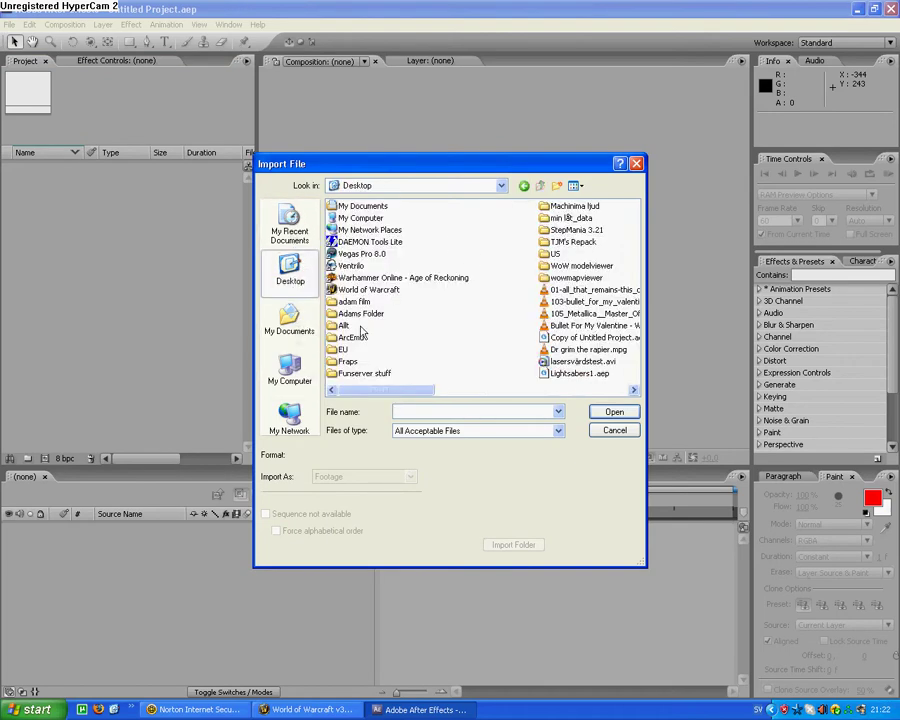
double_click(340, 363)
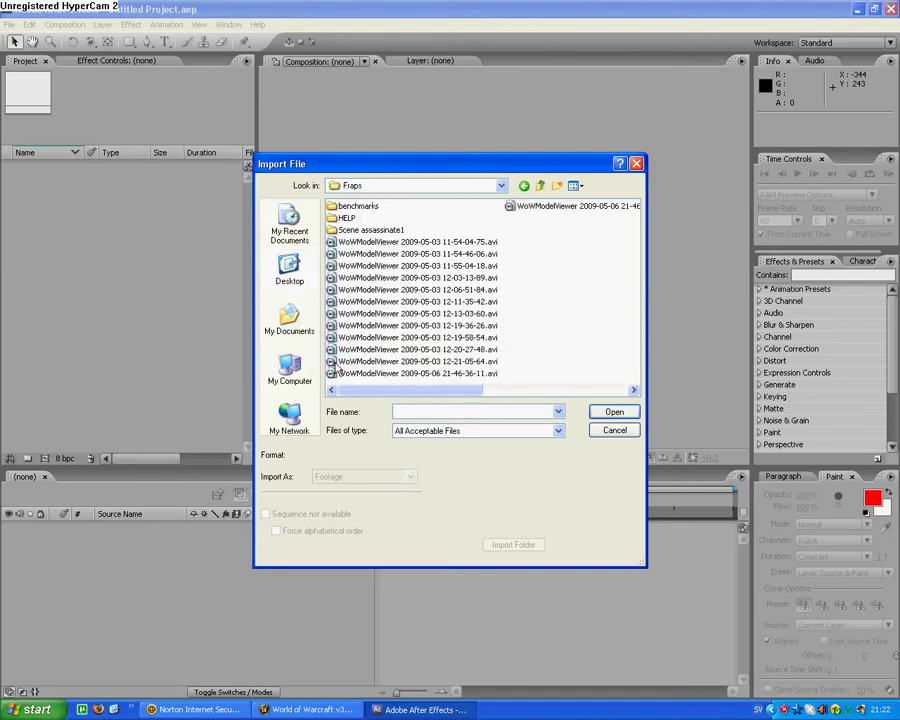
drag(372, 388, 420, 232)
click(376, 244)
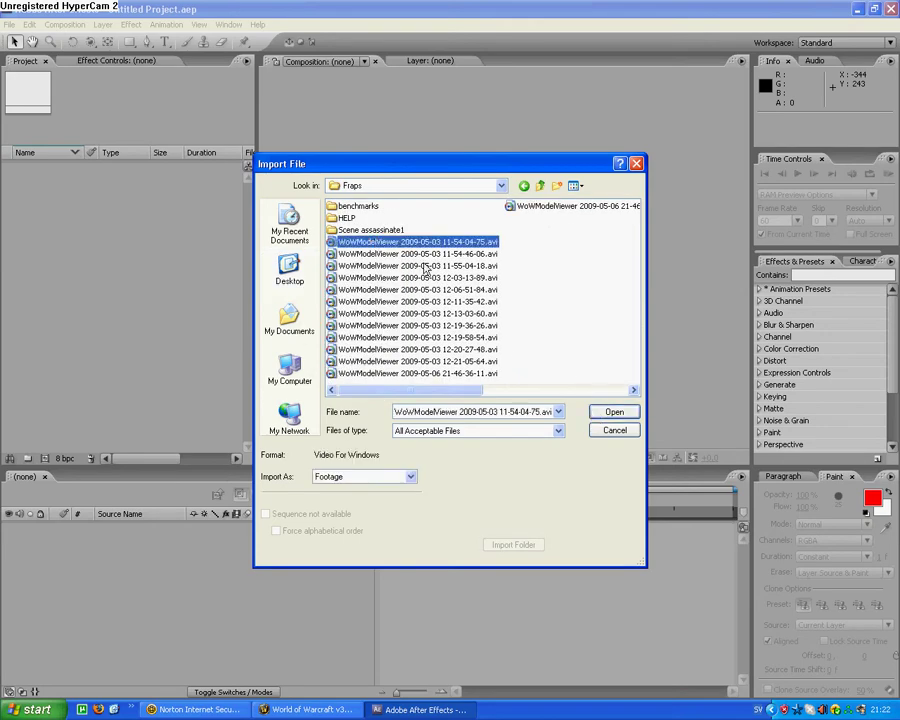
click(613, 412)
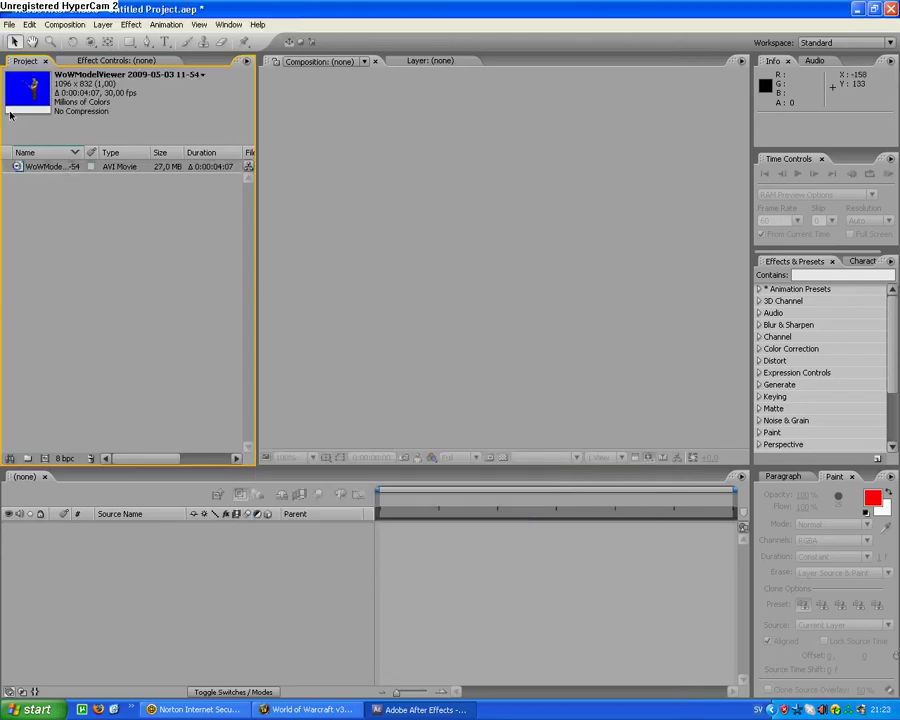
Step: Create a new composition from the imported WoWModelViewer clip
drag(55, 175, 44, 462)
scroll(599, 245, down, 3)
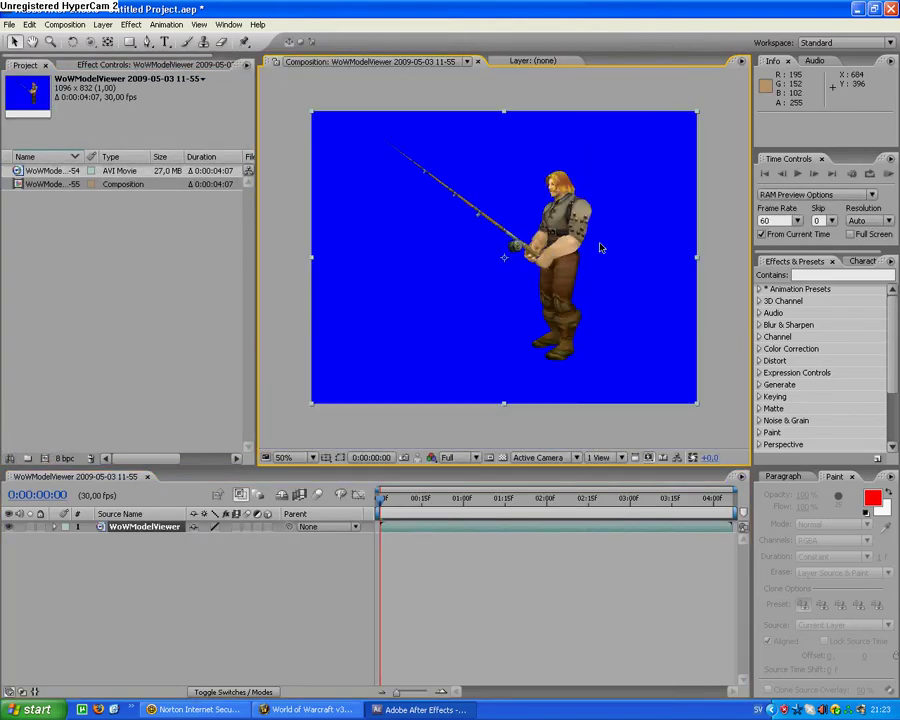
scroll(601, 247, up, 3)
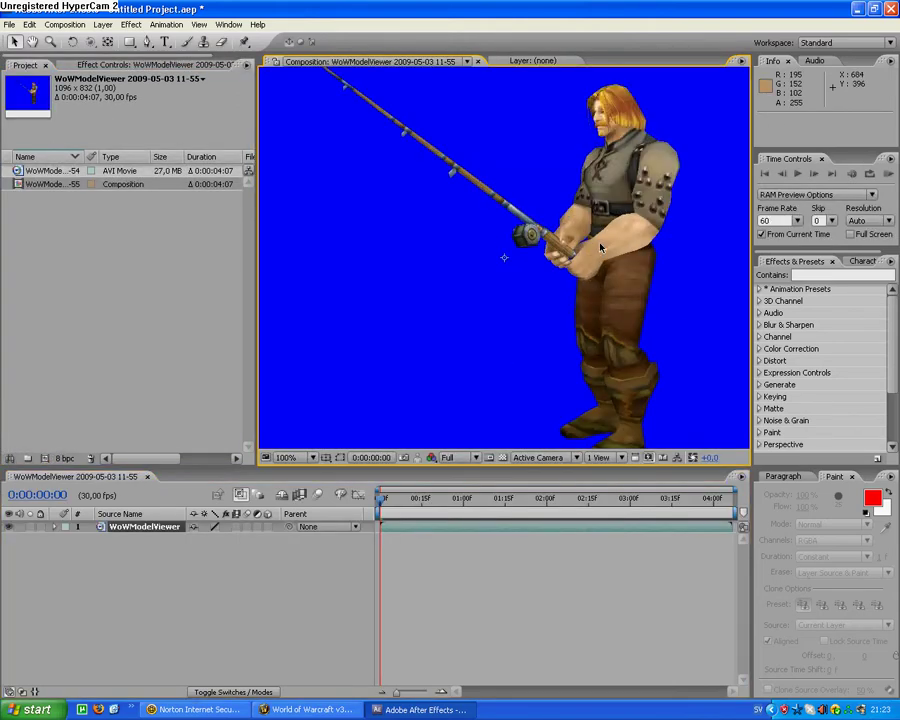
right_click(42, 236)
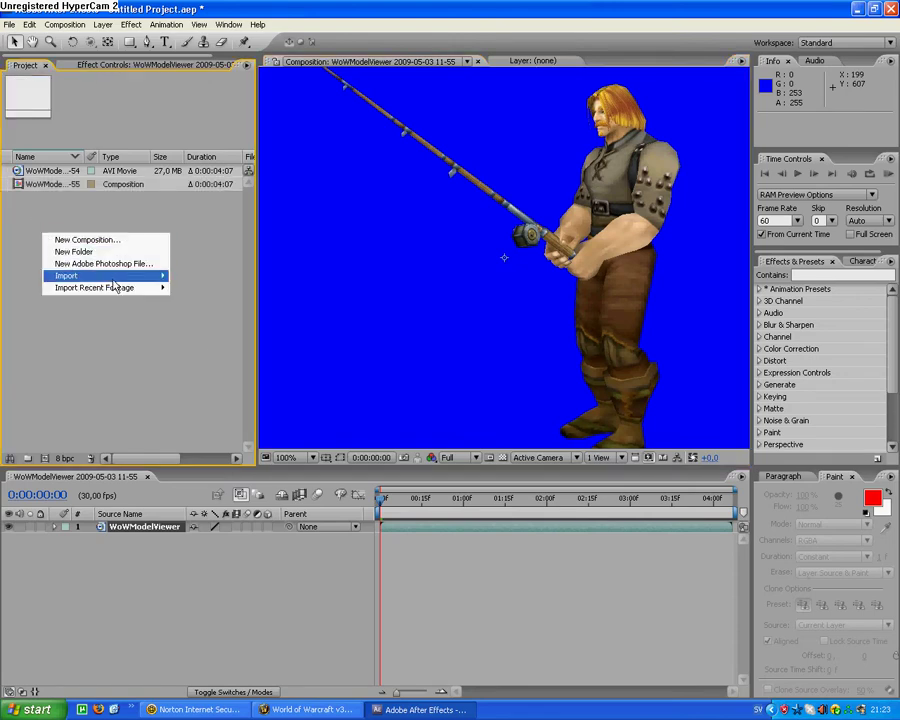
mouse_move(150, 275)
click(258, 278)
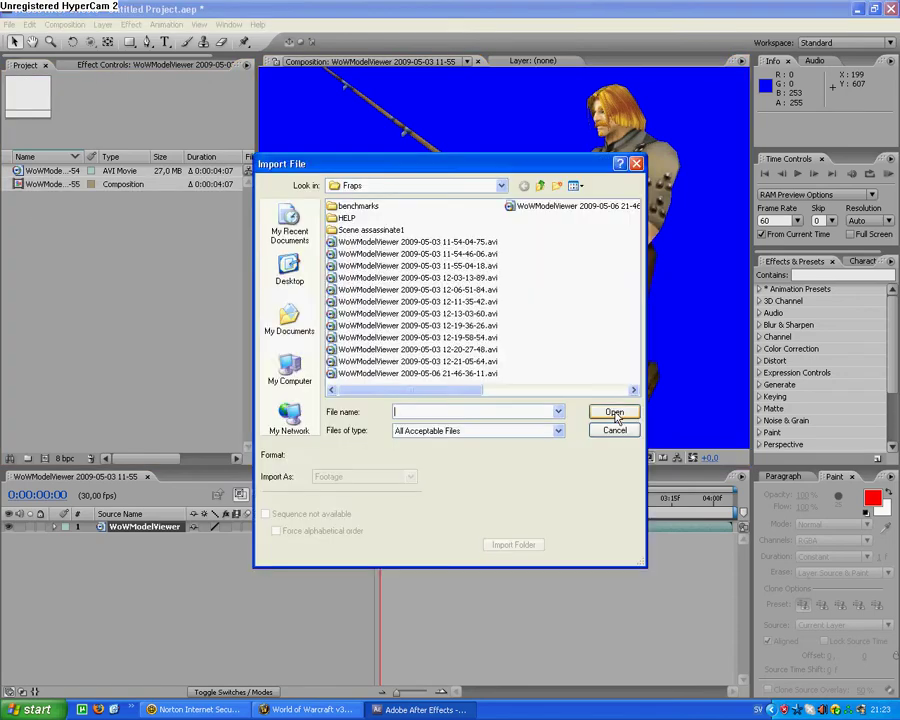
double_click(334, 230)
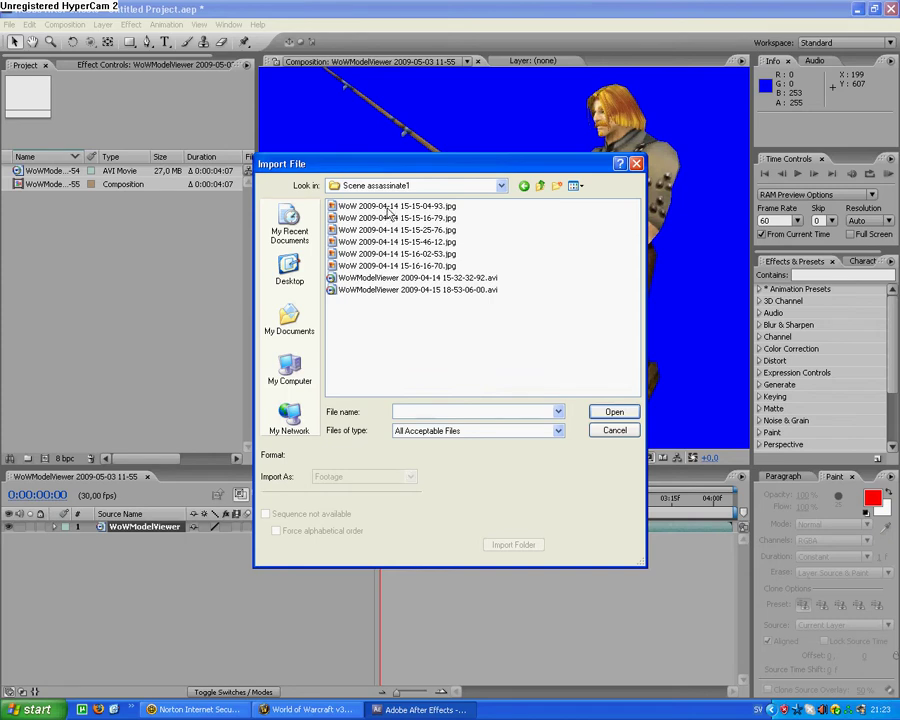
click(382, 206)
click(614, 412)
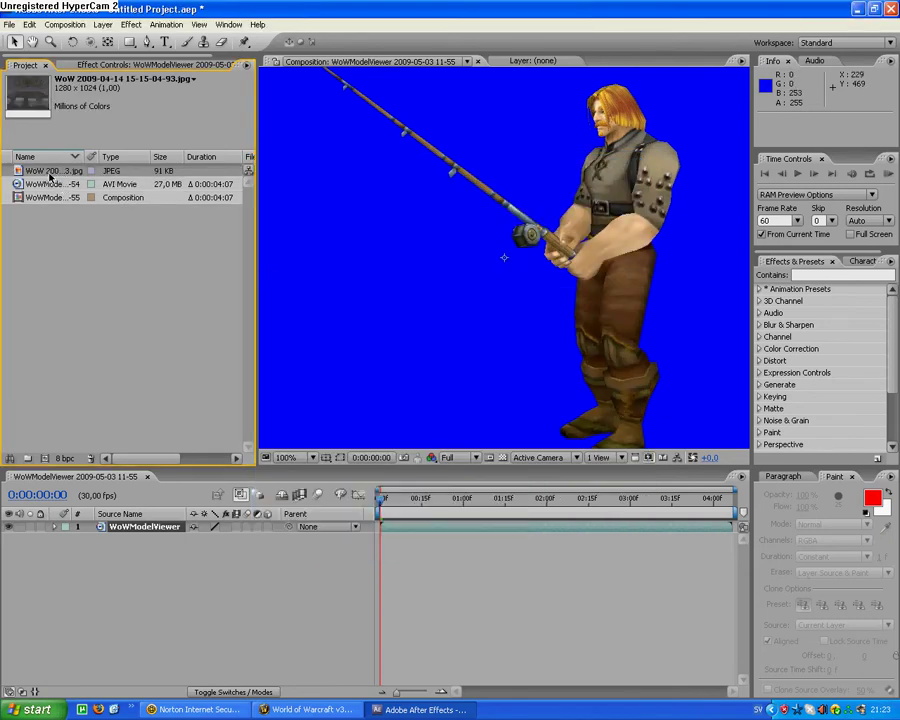
drag(49, 176, 106, 540)
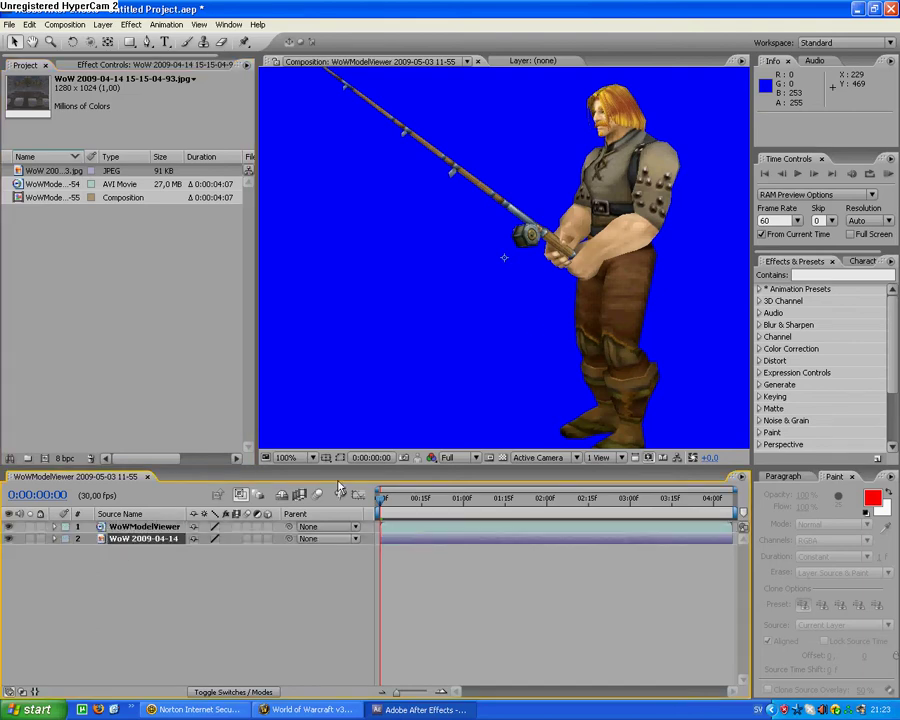
Step: Apply the Color Key effect to the WoWModelViewer layer and sample the blue background as its key colour
click(803, 276)
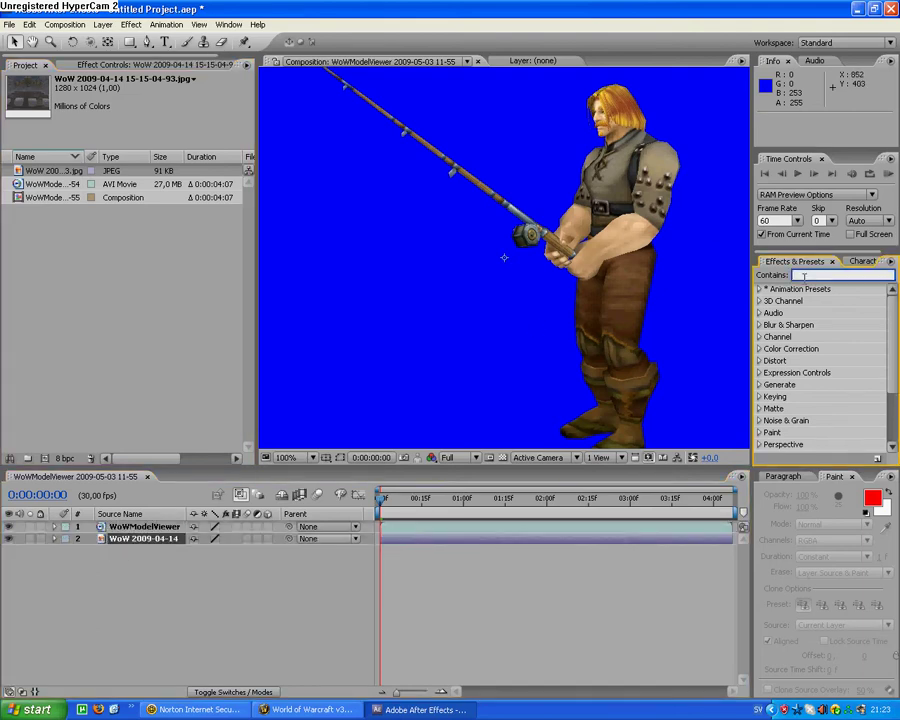
text(color k)
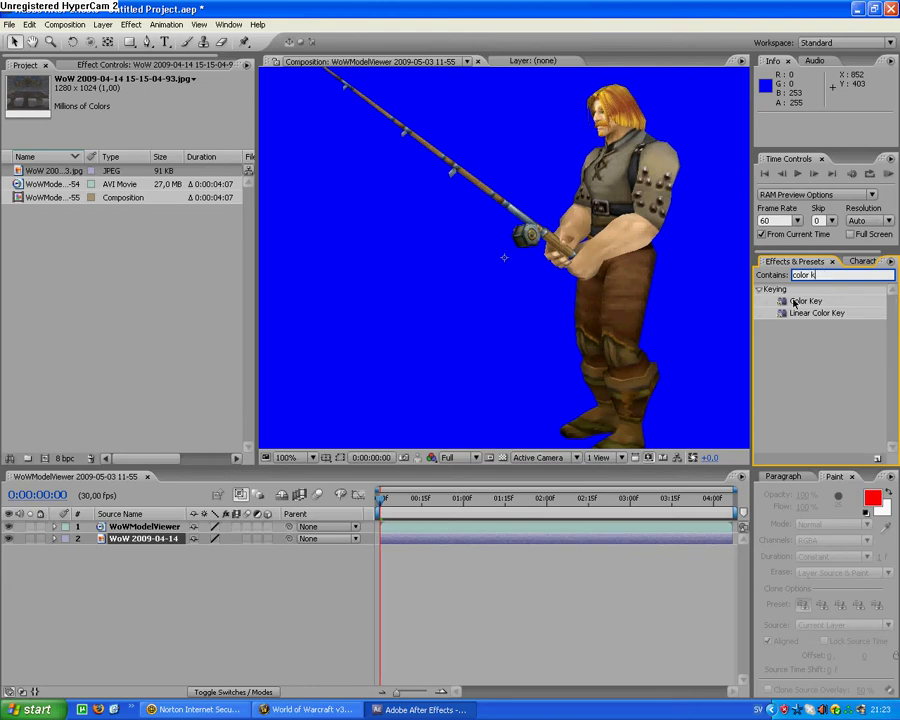
drag(805, 300, 187, 527)
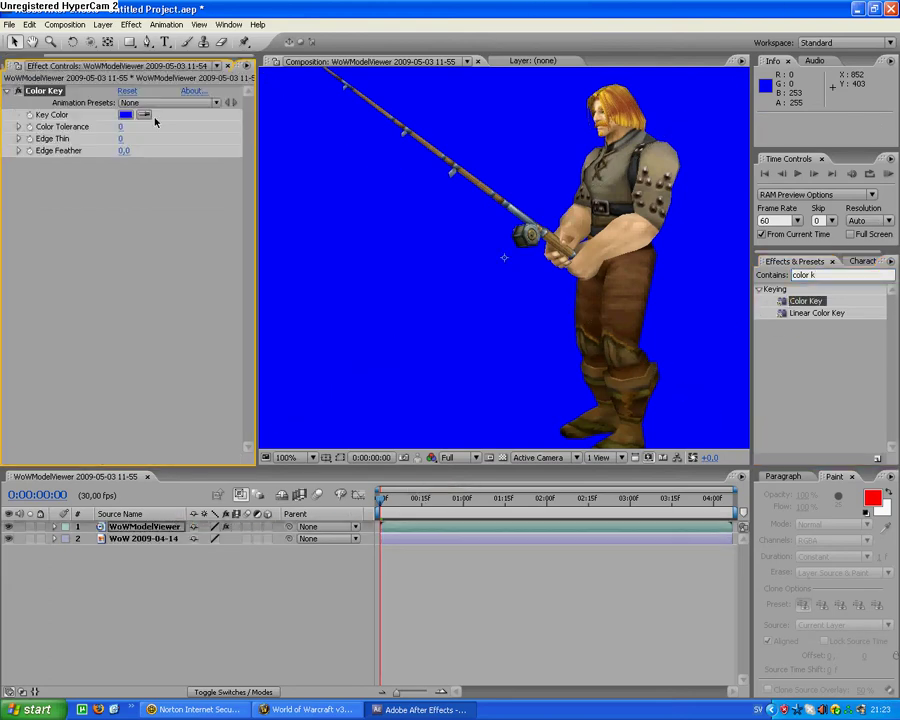
click(143, 115)
click(386, 195)
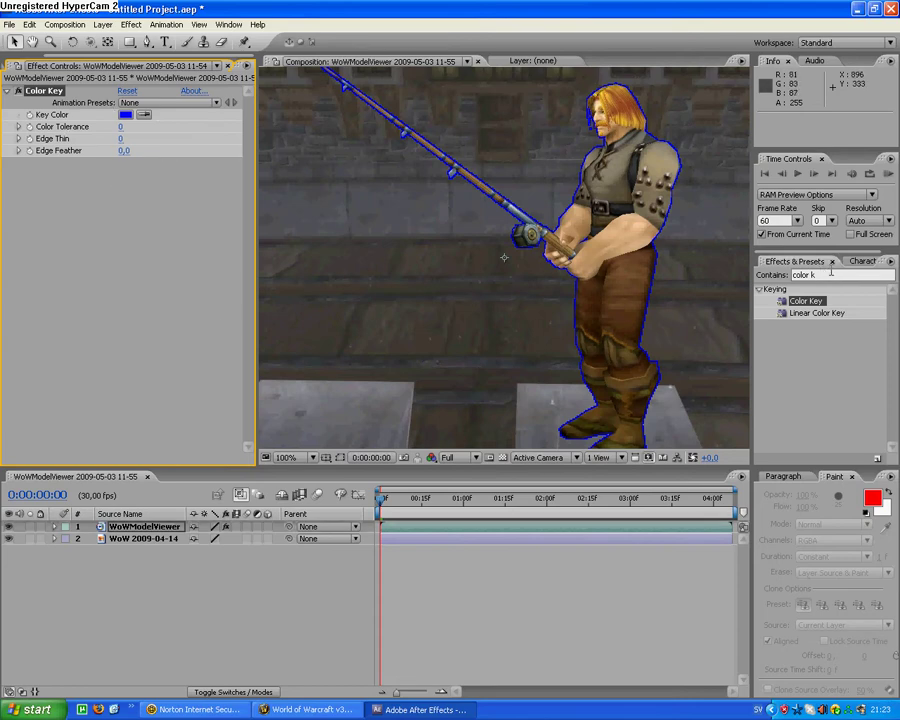
Step: Find the Keylight (1.2) effect and add it to the WoWModelViewer layer below Color Key
key(ctrl+5)
text(keyl)
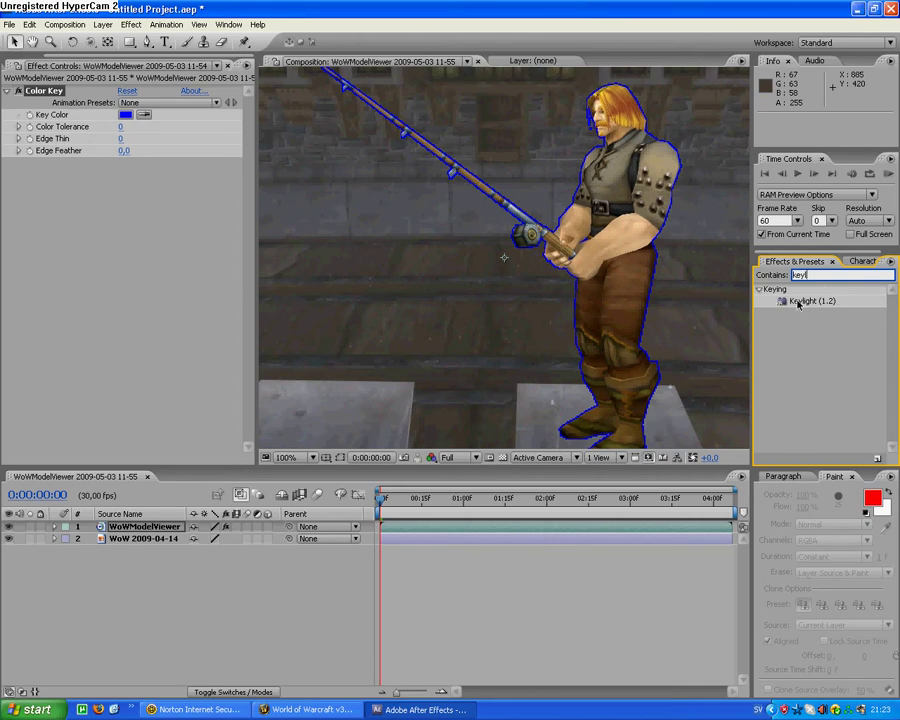
drag(797, 303, 62, 196)
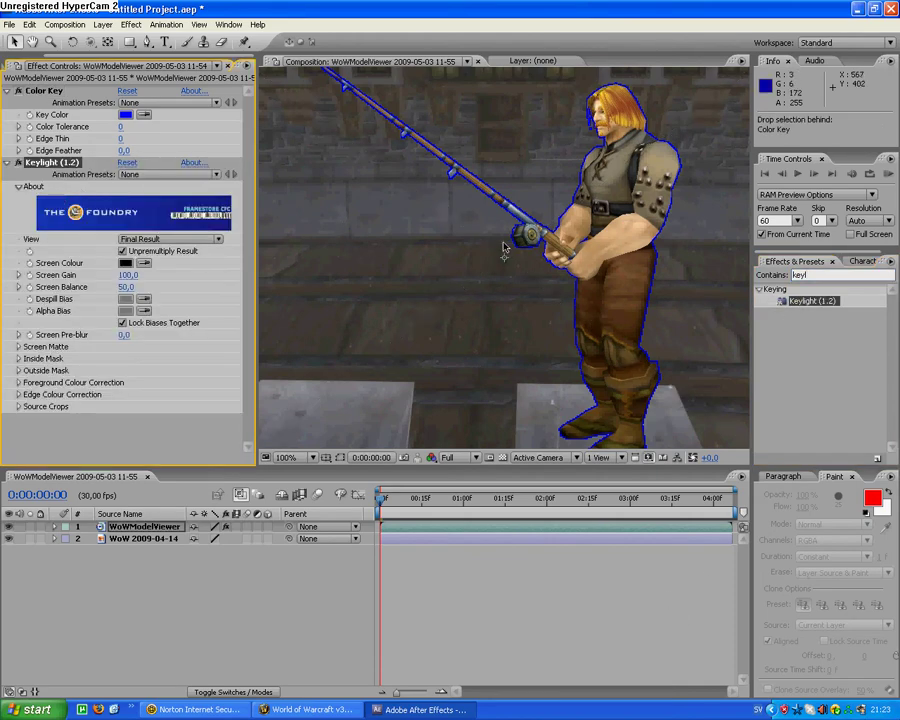
click(214, 239)
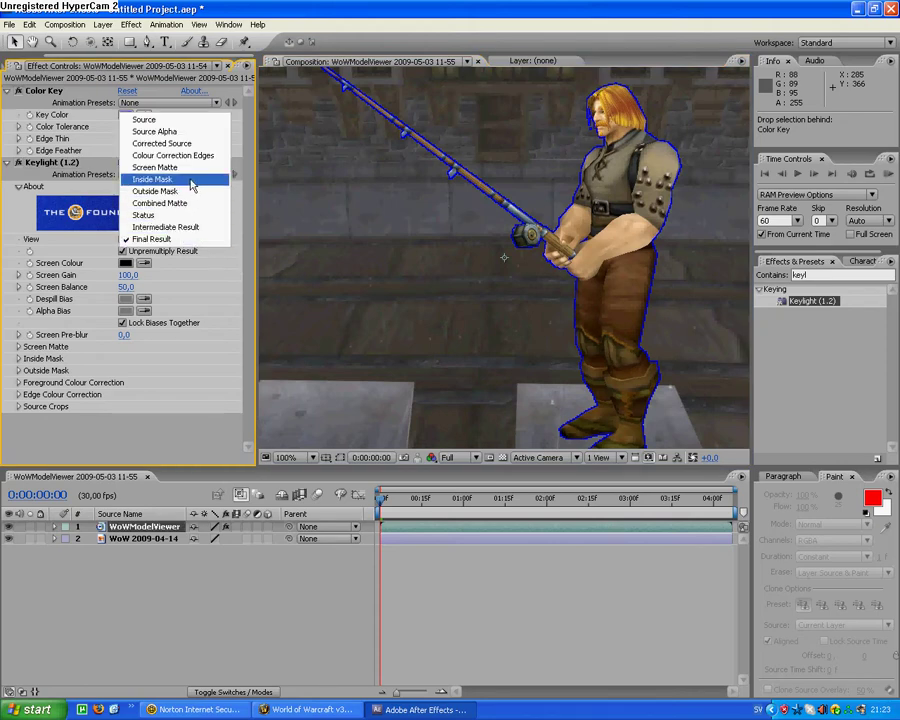
click(317, 405)
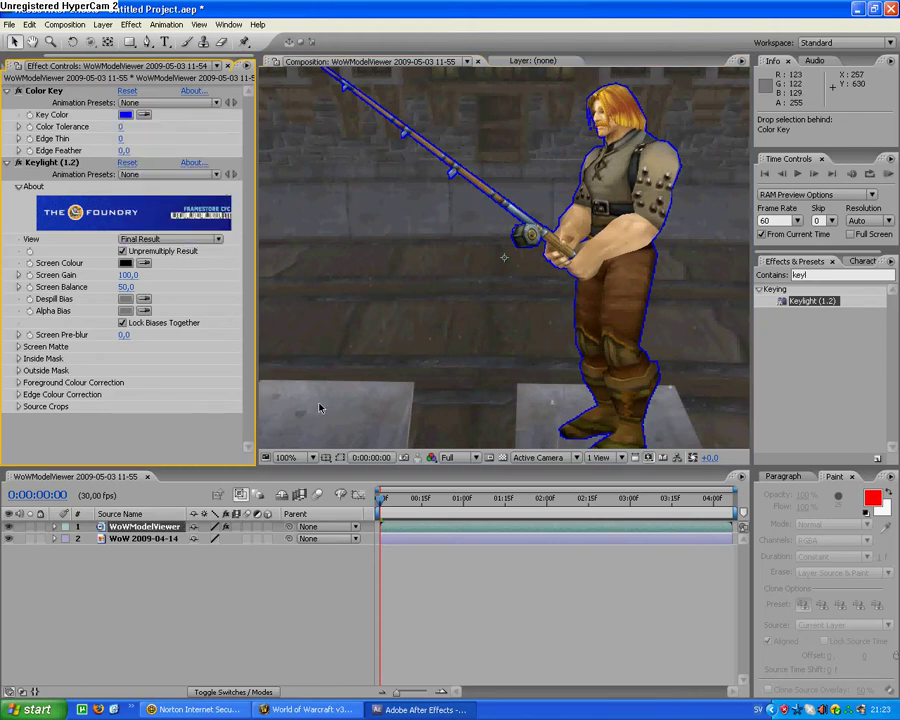
Step: Set Keylight's Screen Colour by sampling the remaining blue outline near the character's hand
click(636, 299)
scroll(549, 253, up, 4)
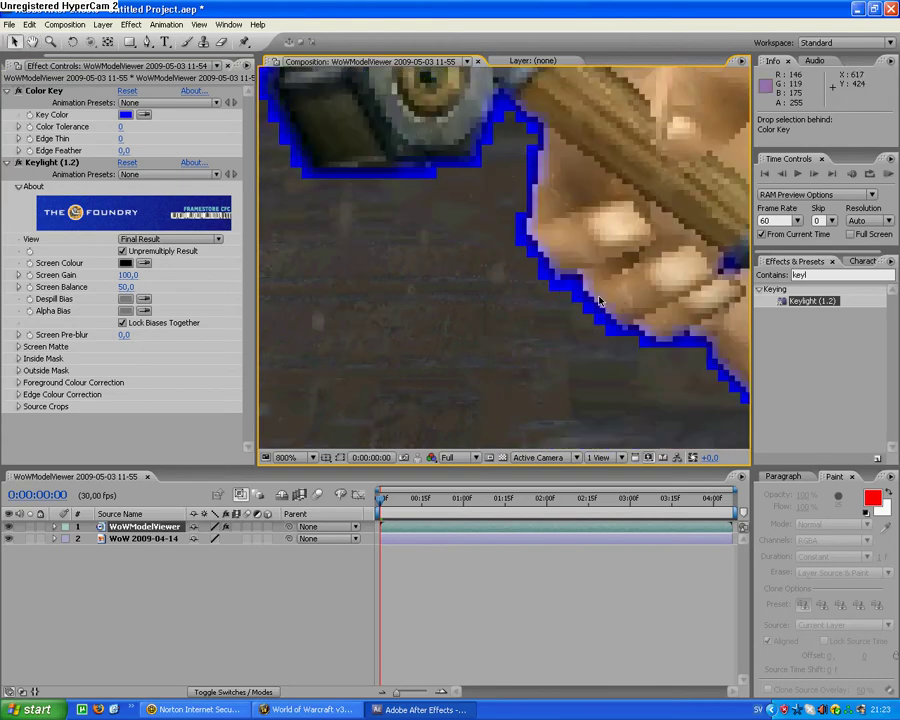
click(144, 262)
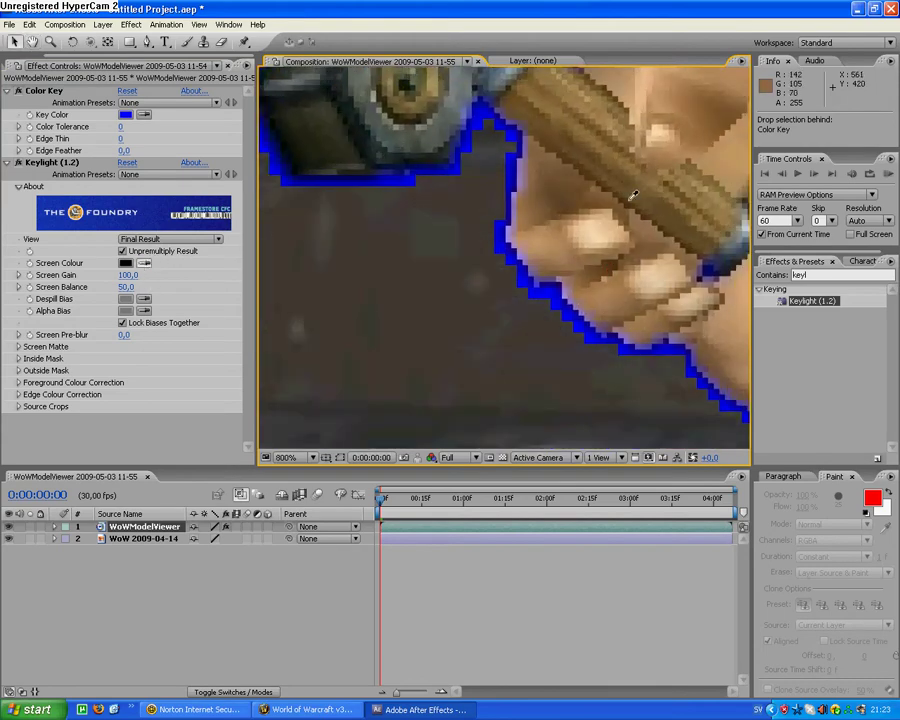
click(503, 244)
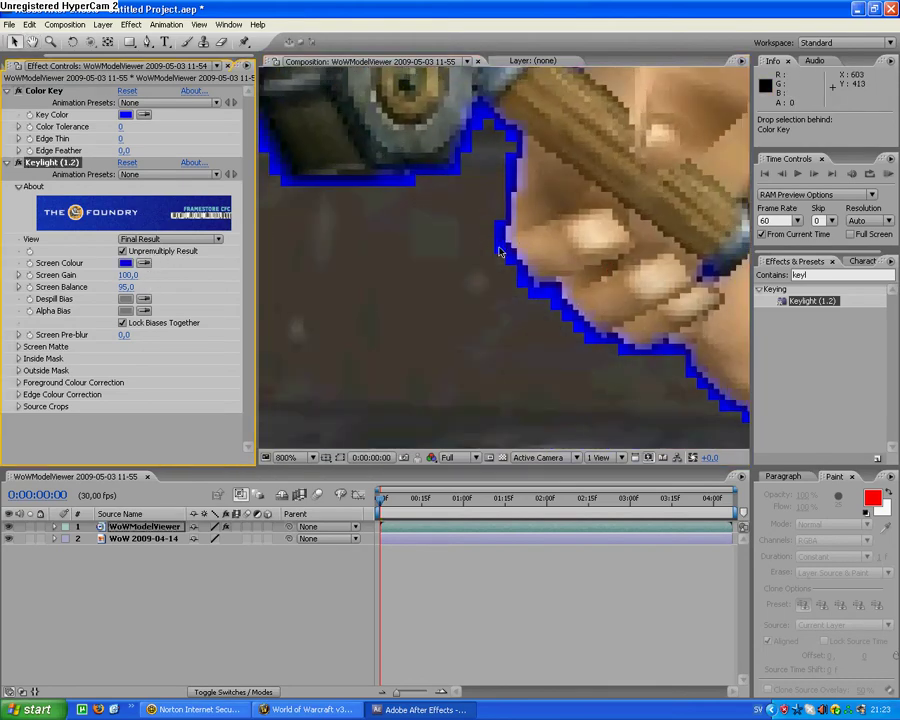
scroll(500, 248, down, 6)
scroll(515, 262, up, 4)
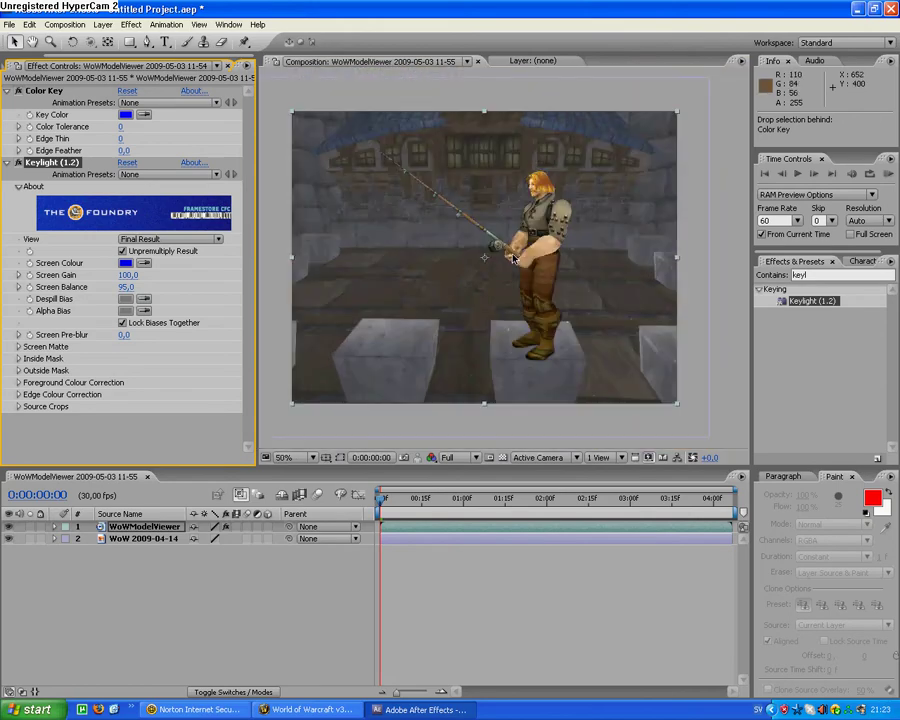
drag(444, 232, 471, 240)
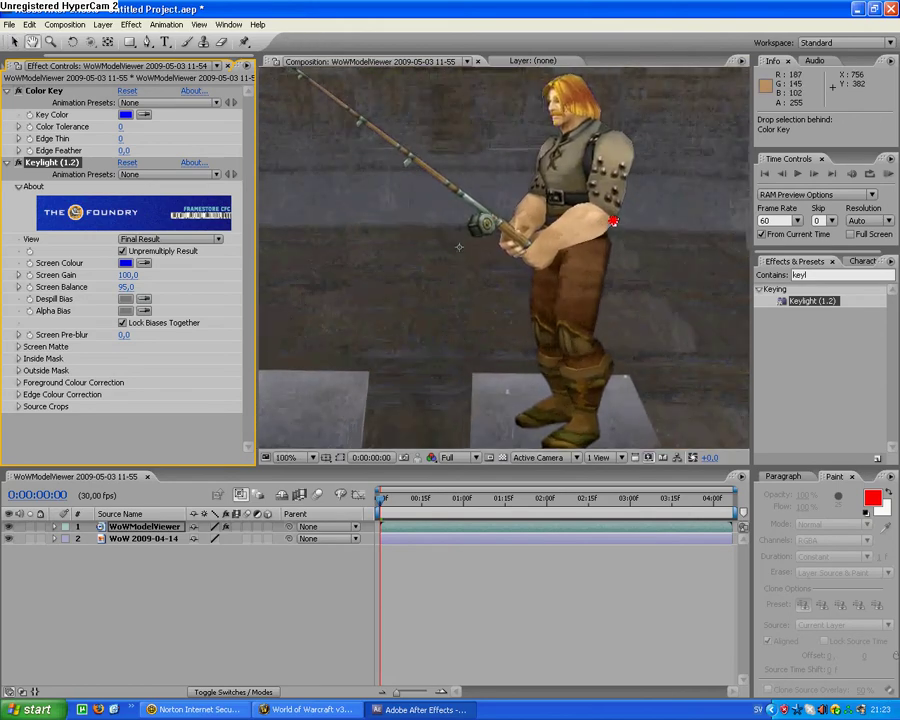
Step: Set Keylight's view to Screen Matte and clean up the matte with Clip Black 44 and Clip White 50
click(218, 243)
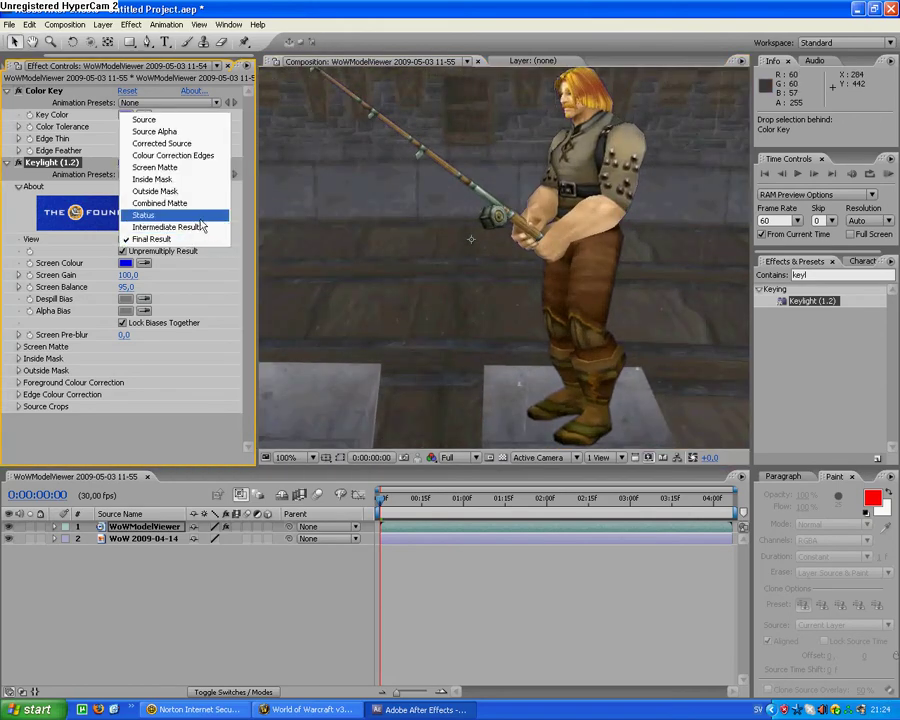
click(190, 166)
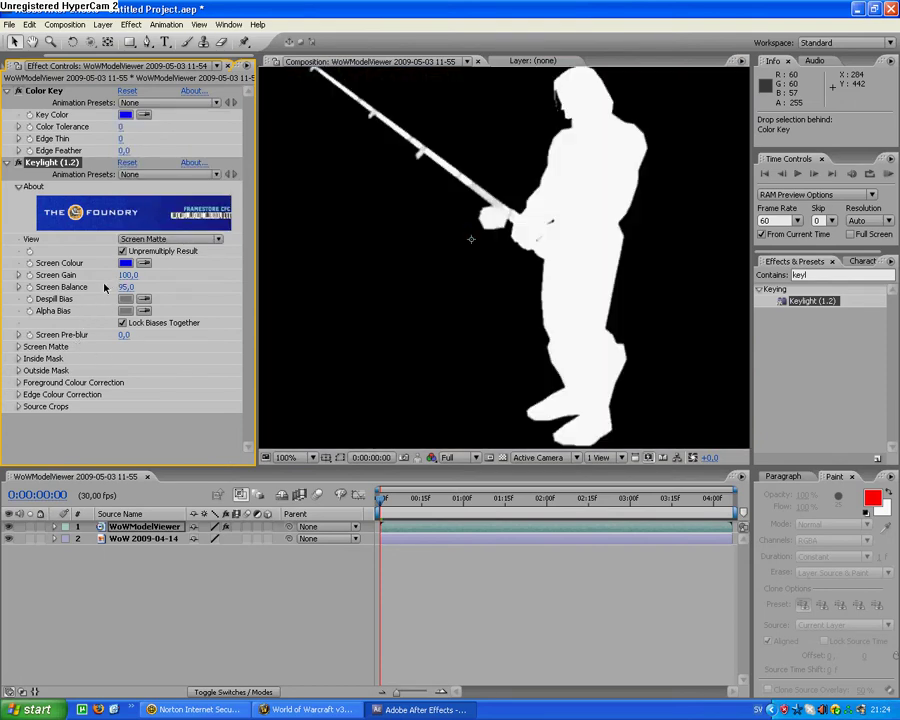
click(18, 346)
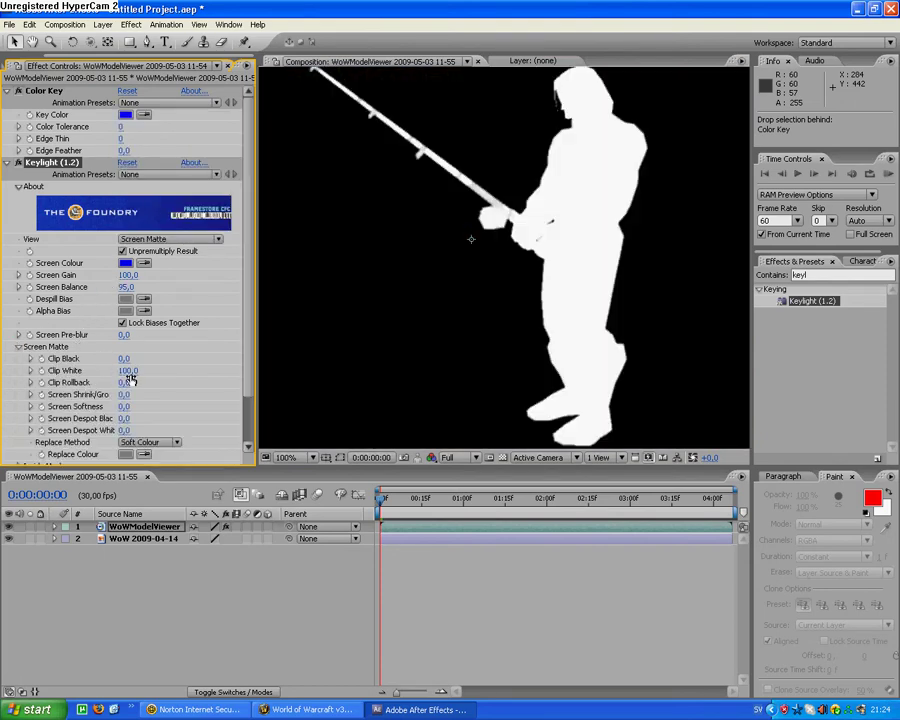
drag(126, 370, 149, 350)
scroll(470, 237, up, 3)
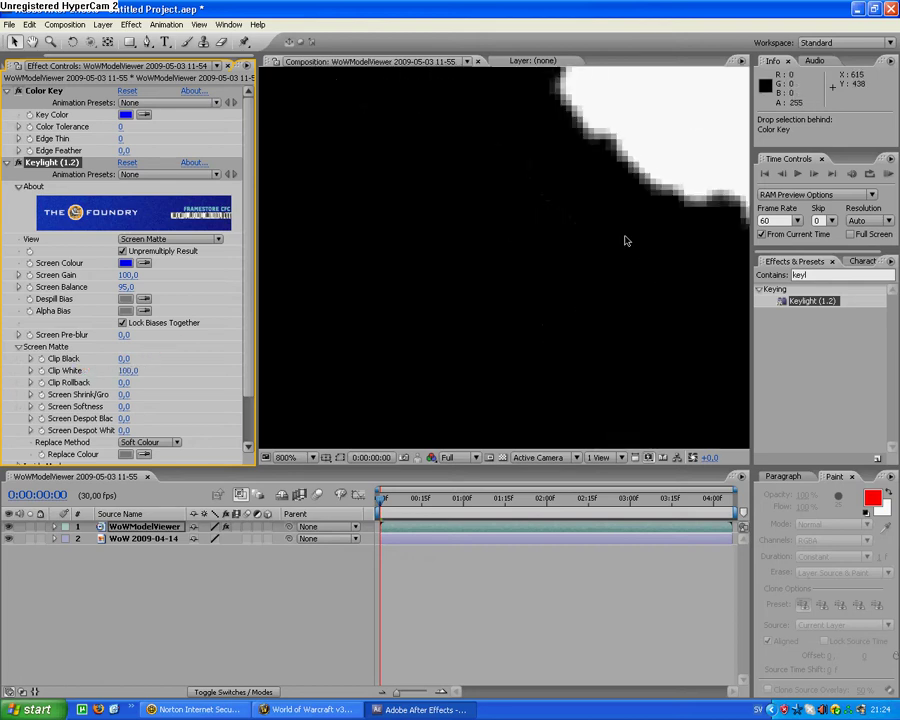
scroll(625, 240, down, 4)
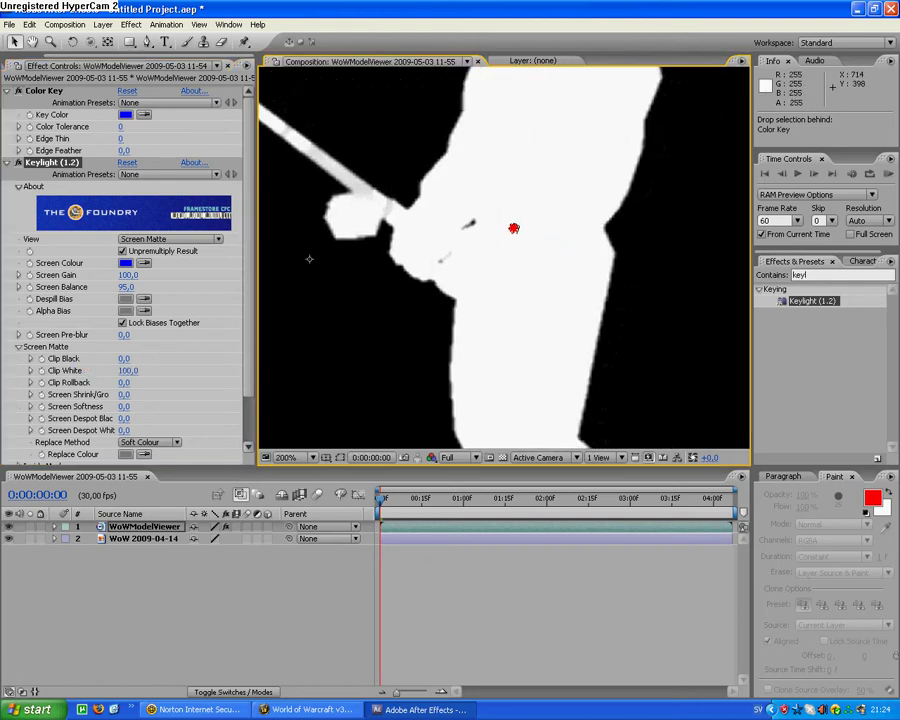
drag(513, 228, 488, 380)
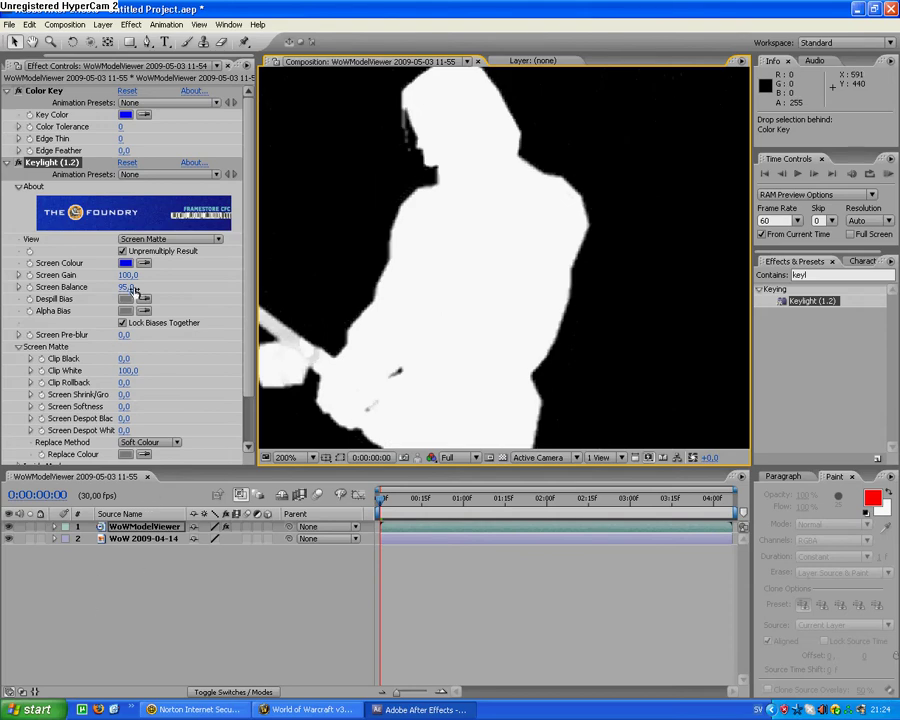
drag(124, 370, 151, 357)
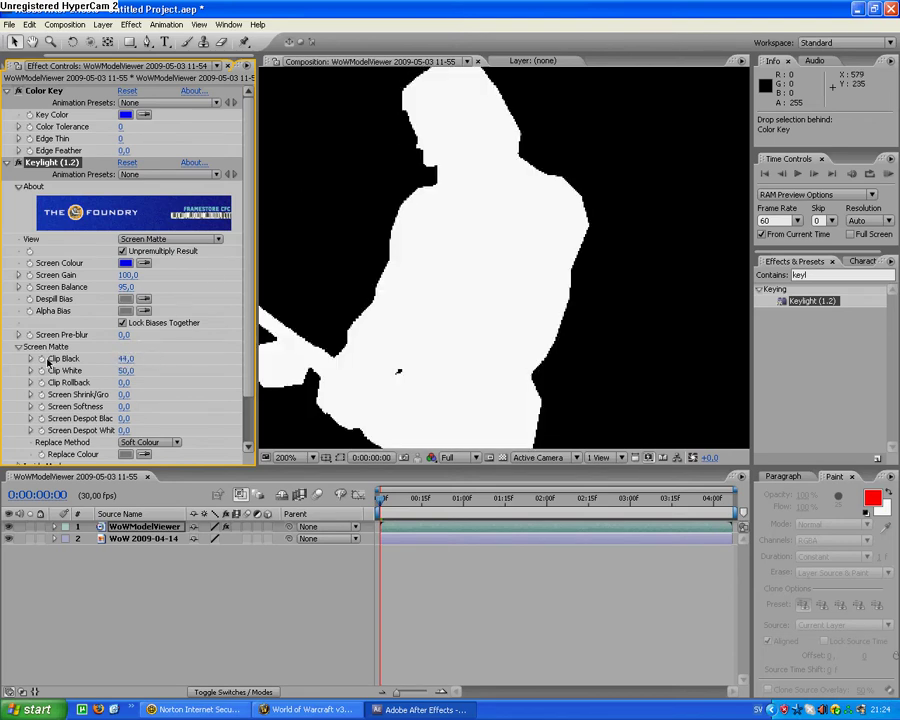
Step: Return Keylight's view to Final Result and inspect the keyed character against the background image
click(170, 242)
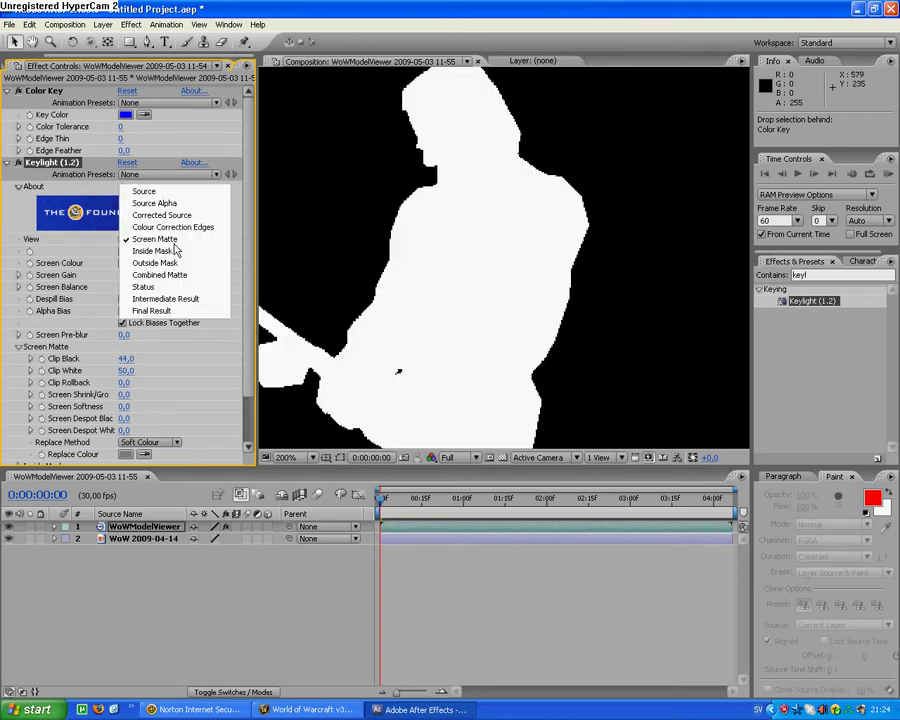
click(152, 311)
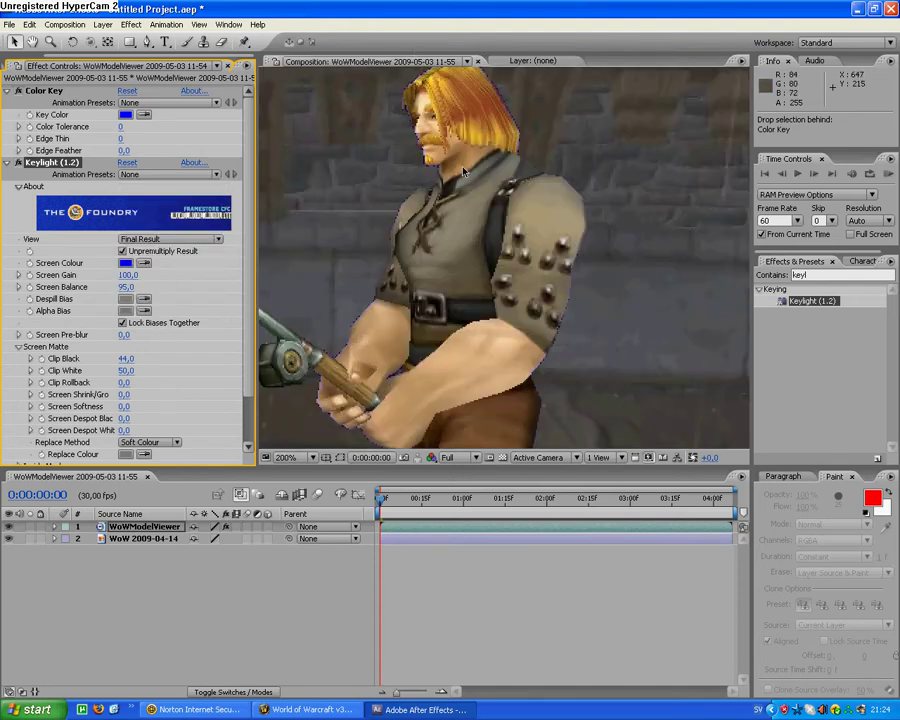
scroll(516, 241, down, 4)
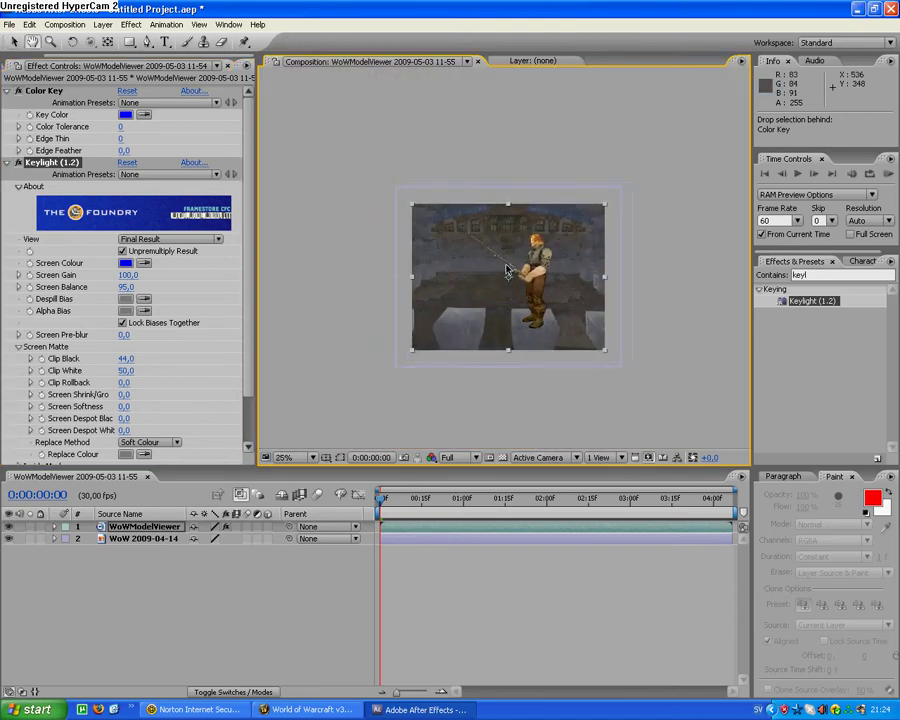
scroll(507, 270, up, 4)
scroll(530, 280, down, 1)
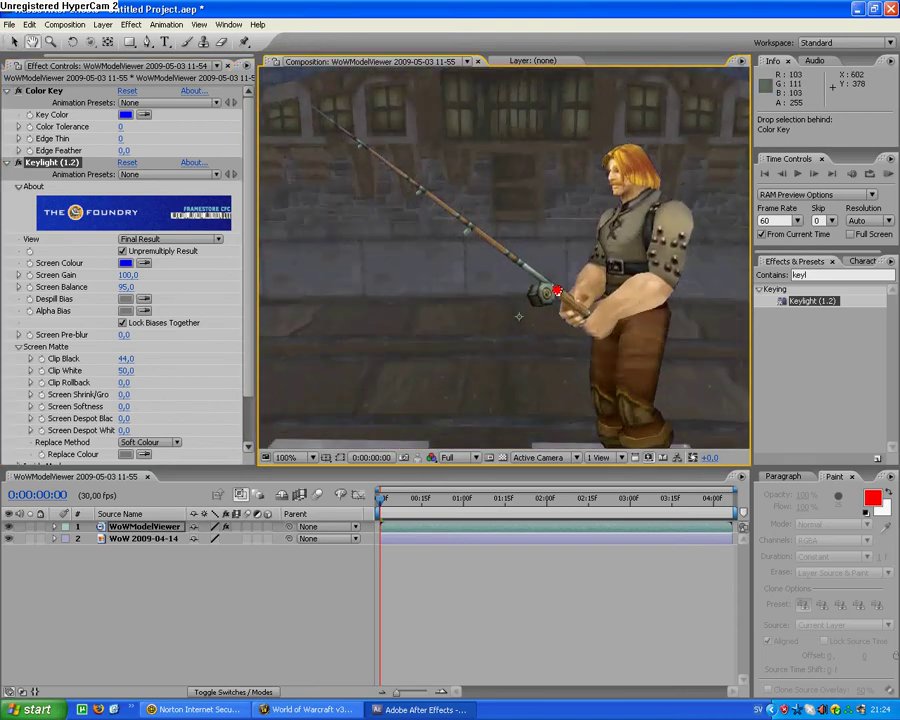
scroll(557, 291, down, 2)
scroll(557, 291, up, 2)
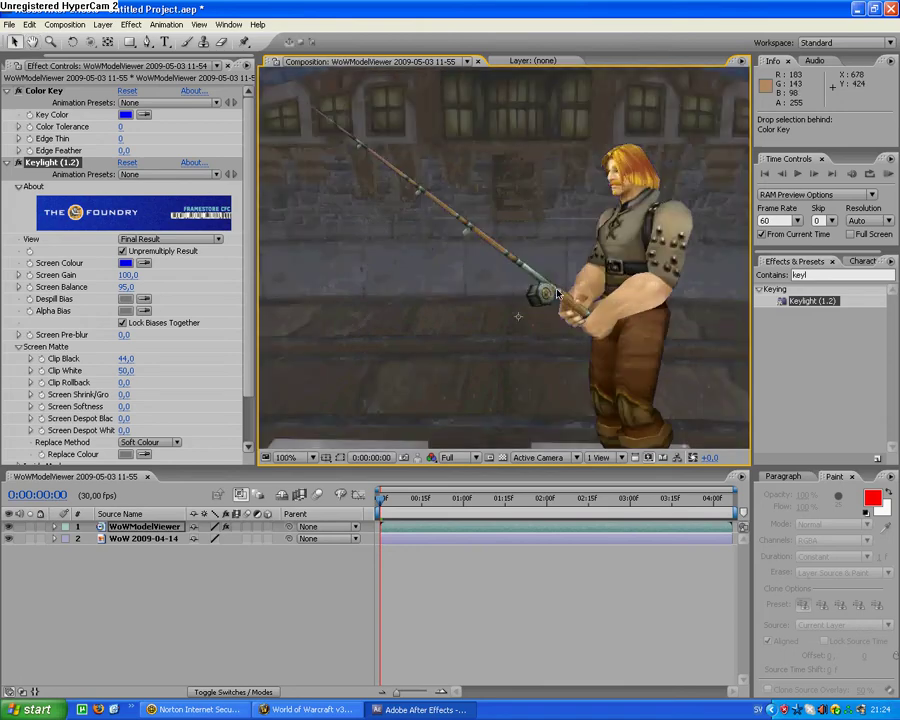
scroll(575, 291, down, 2)
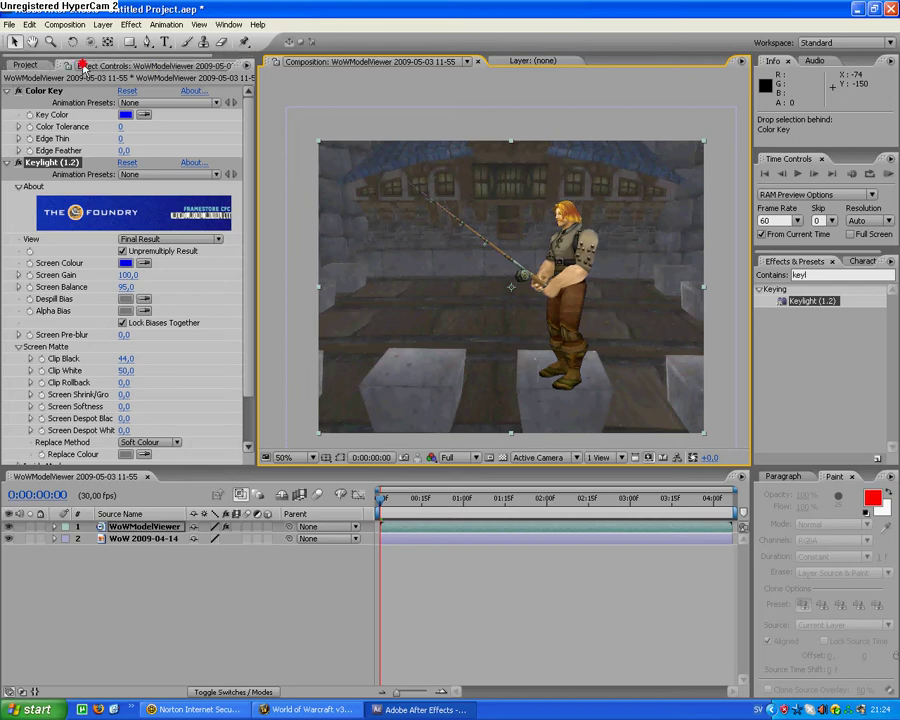
Step: Try a new comp-sized white solid of 1096 by 832 pixels, and delete it from the timeline
click(22, 63)
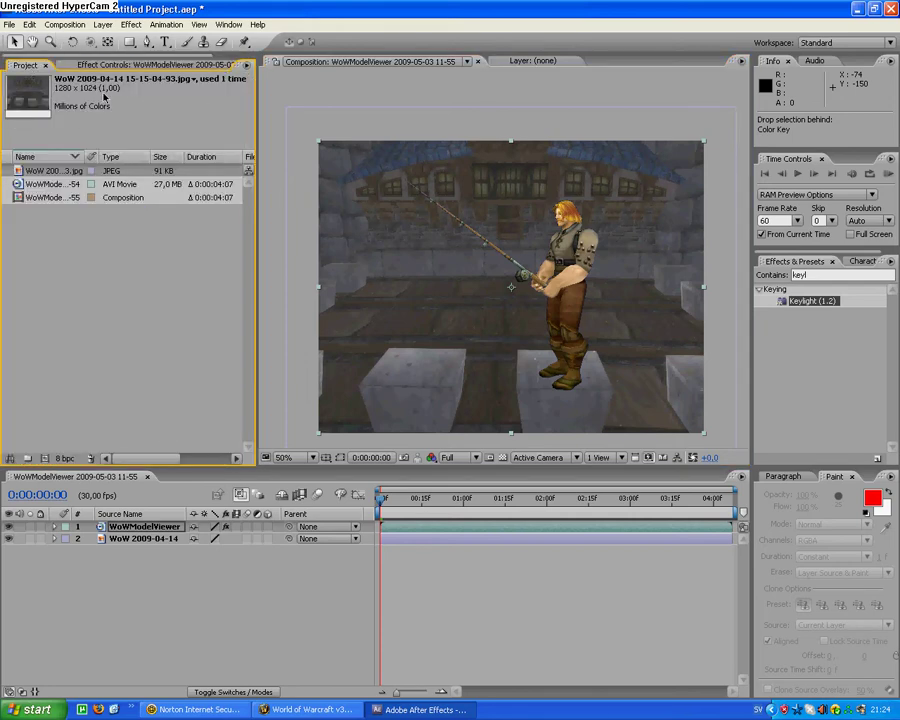
click(102, 25)
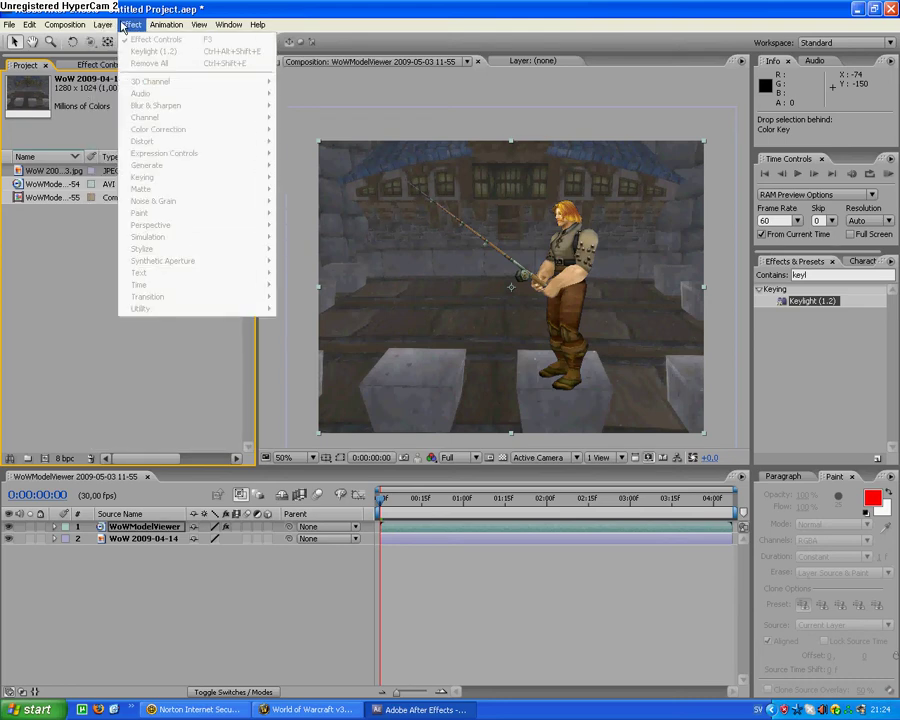
click(92, 444)
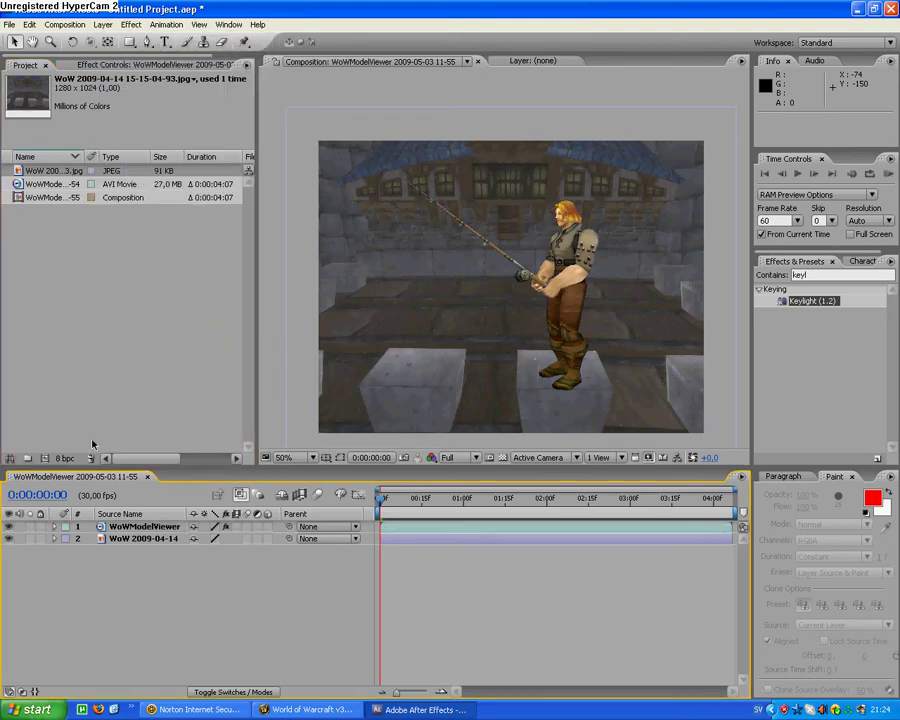
click(102, 24)
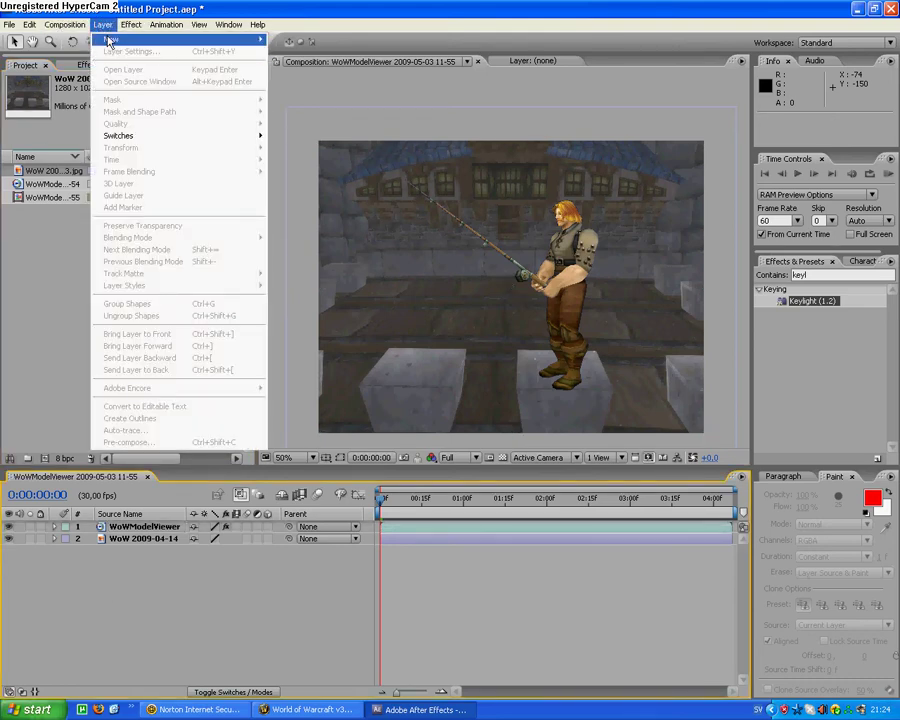
mouse_move(108, 40)
click(280, 53)
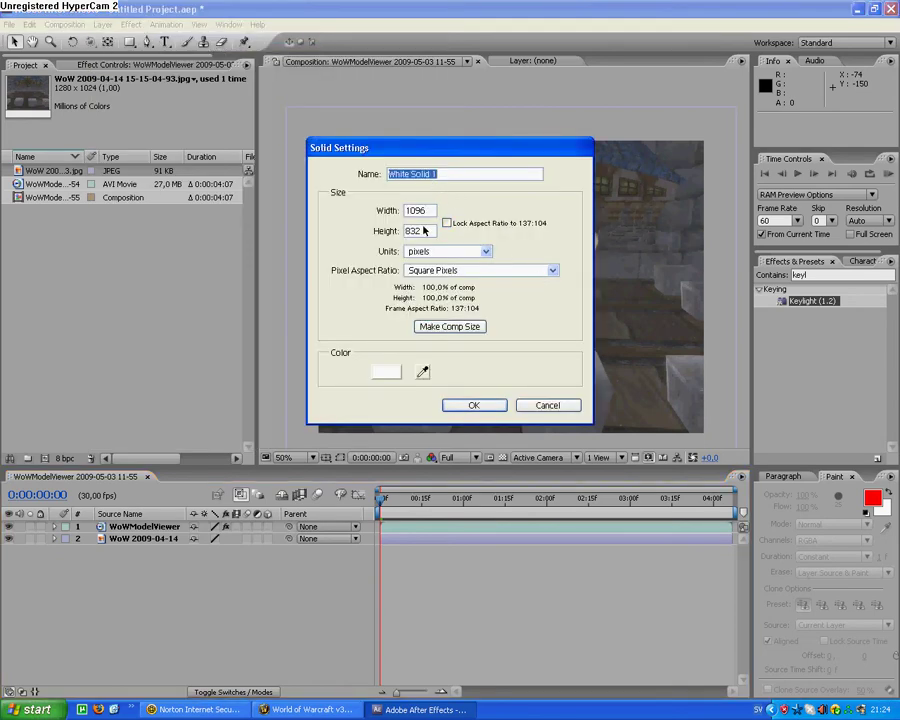
click(440, 328)
click(478, 406)
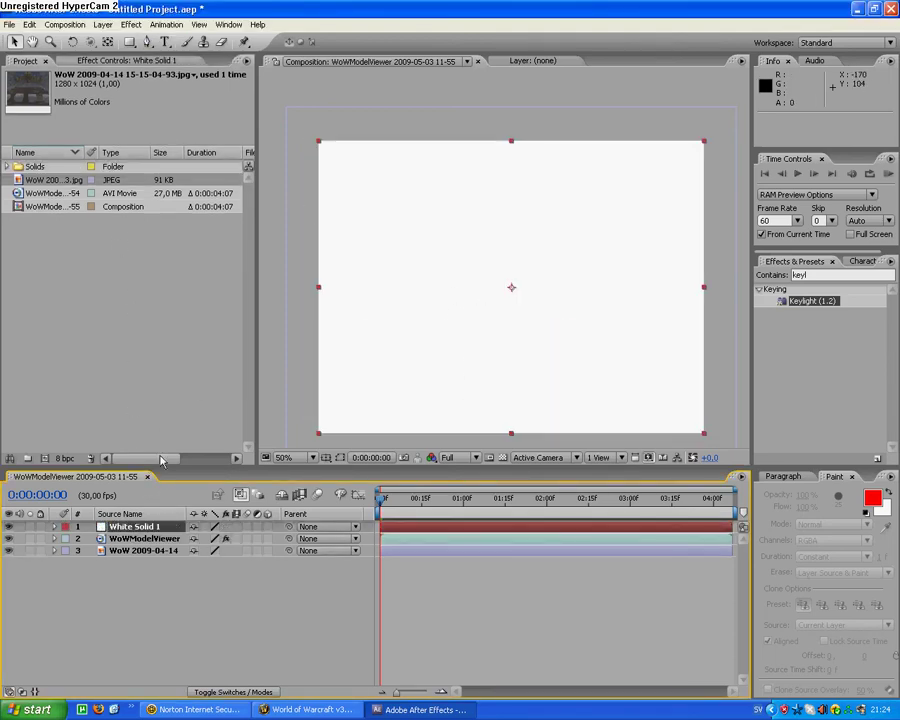
key(Delete)
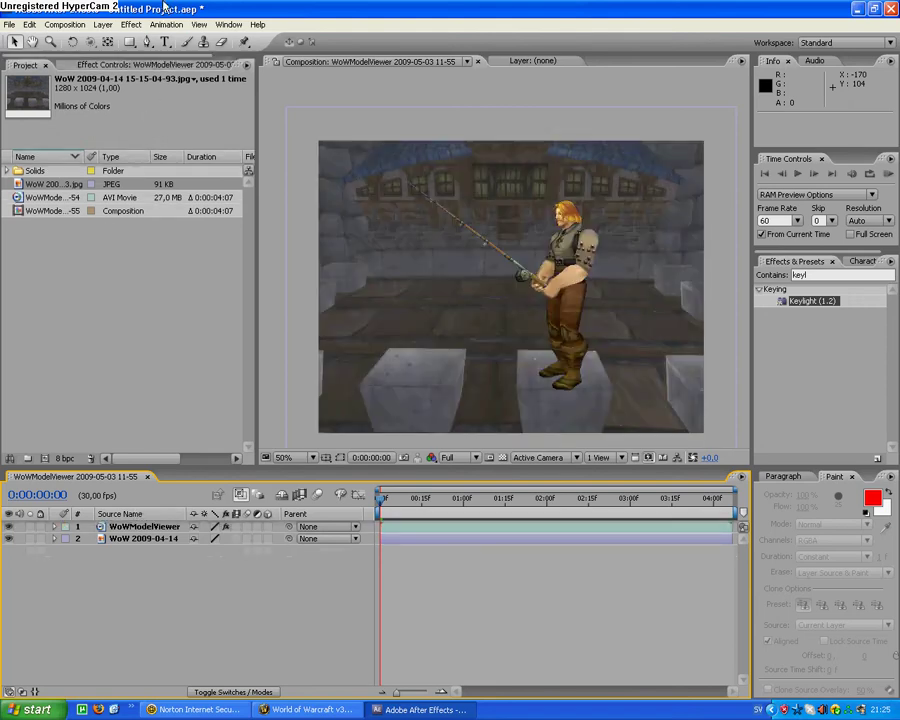
Step: Create a new white solid layer larger than the composition, 1200 pixels wide and 1000 pixels high
click(102, 24)
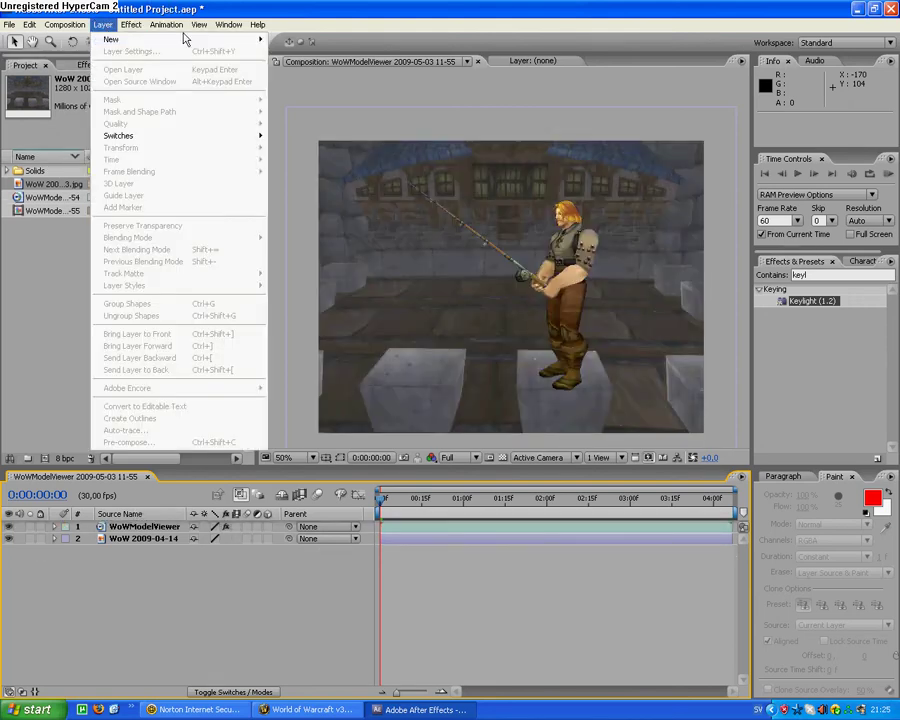
mouse_move(189, 38)
click(312, 51)
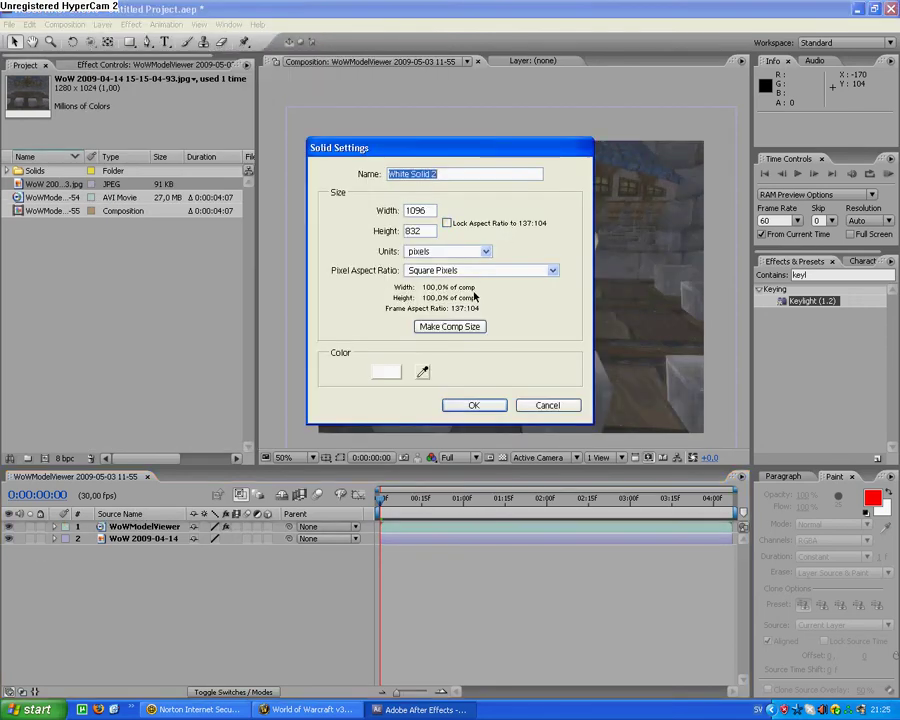
double_click(427, 211)
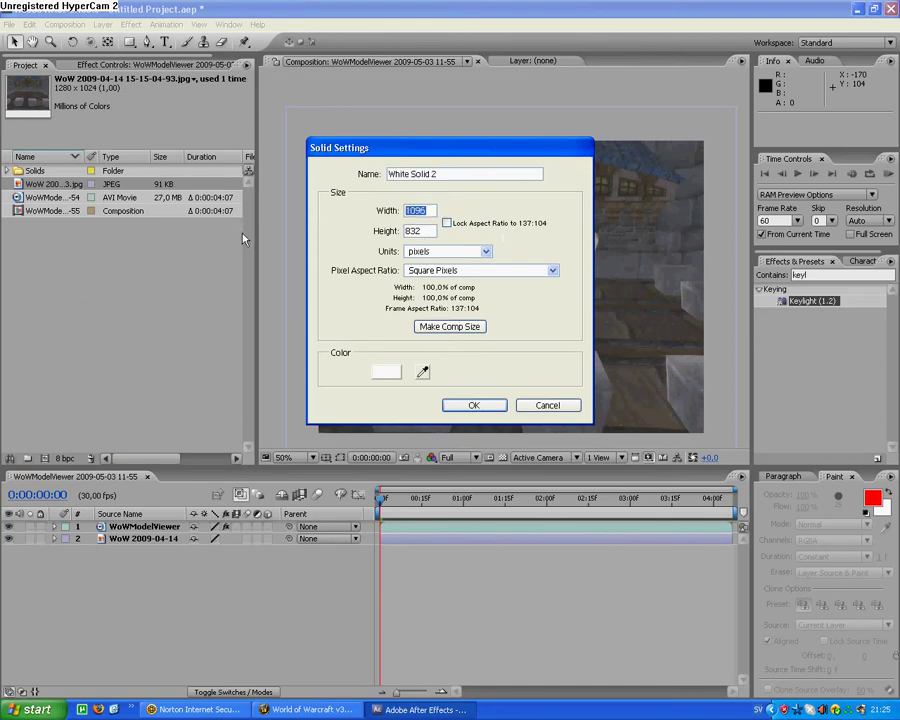
text(1200)
drag(422, 227, 334, 243)
text(10)
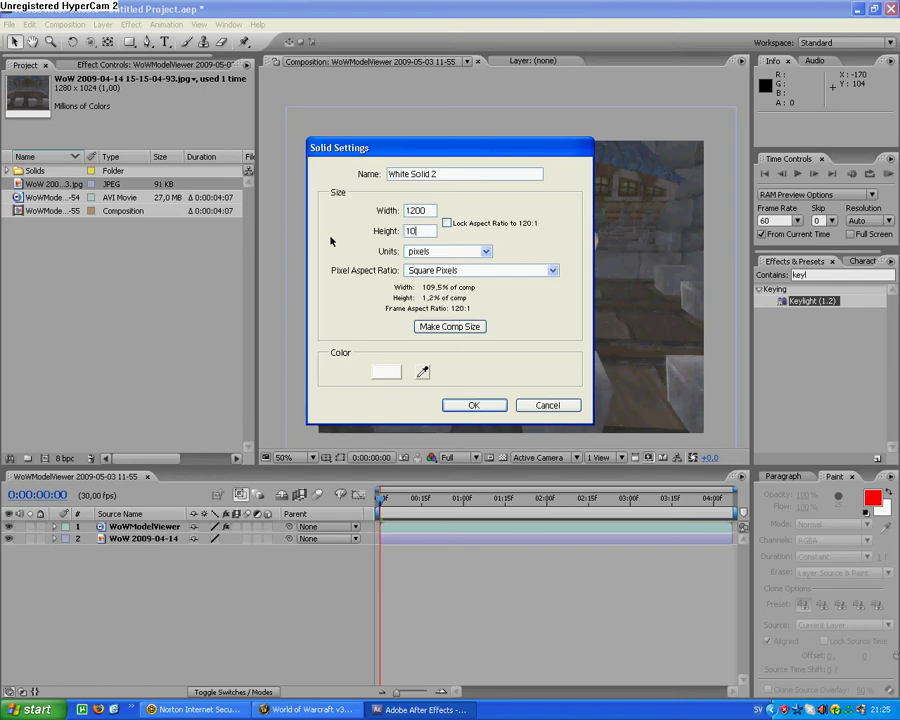
text(00)
click(470, 405)
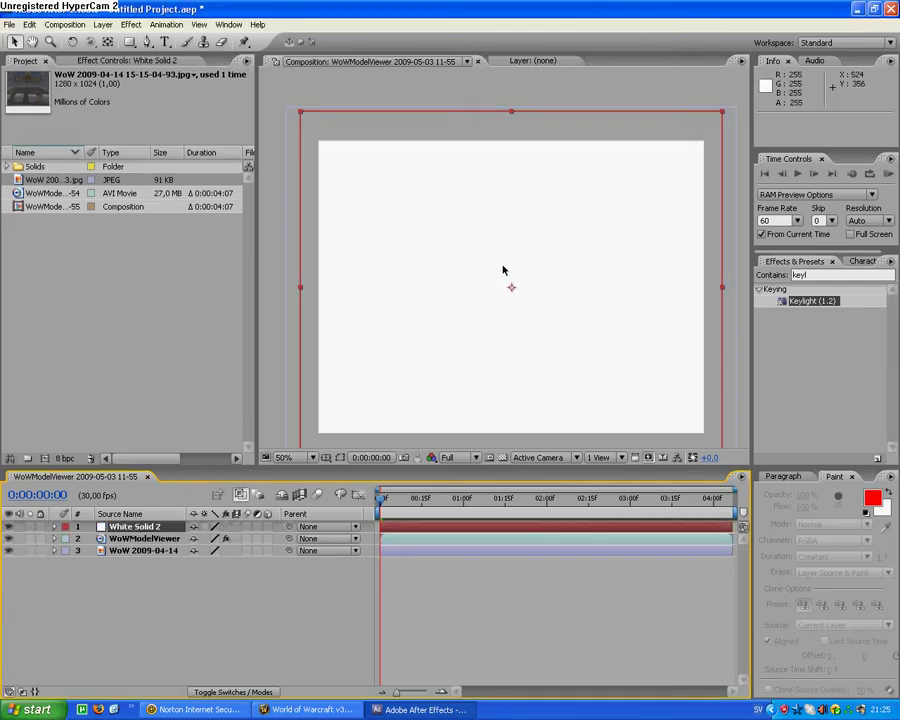
Step: Draw a narrow upright rectangular mask of about 38 by 376 pixels on the white solid, beside the fishing rod
scroll(502, 267, down, 1)
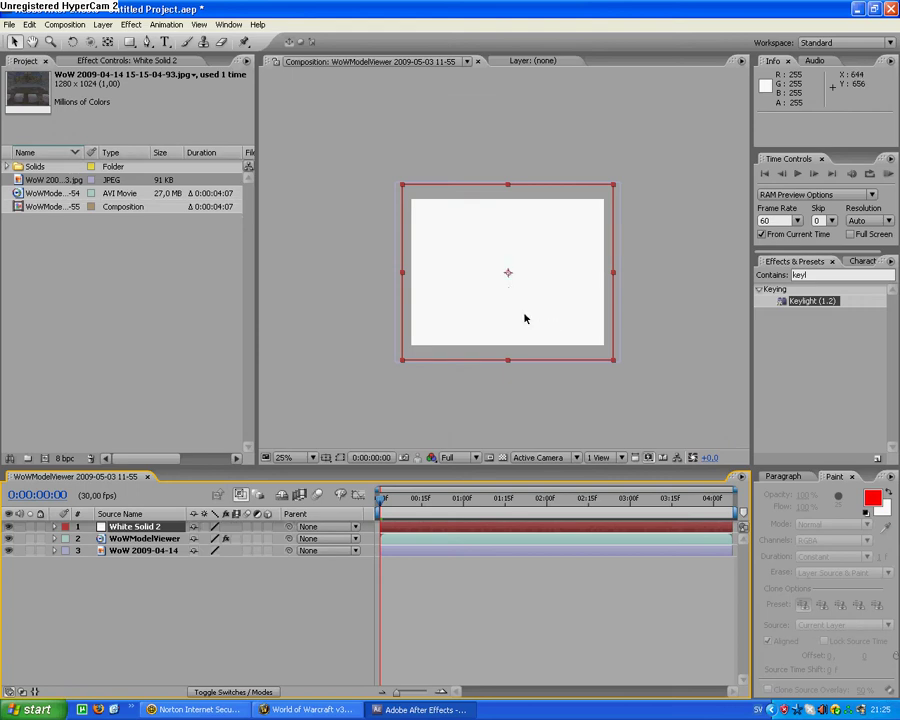
scroll(518, 322, up, 2)
click(130, 43)
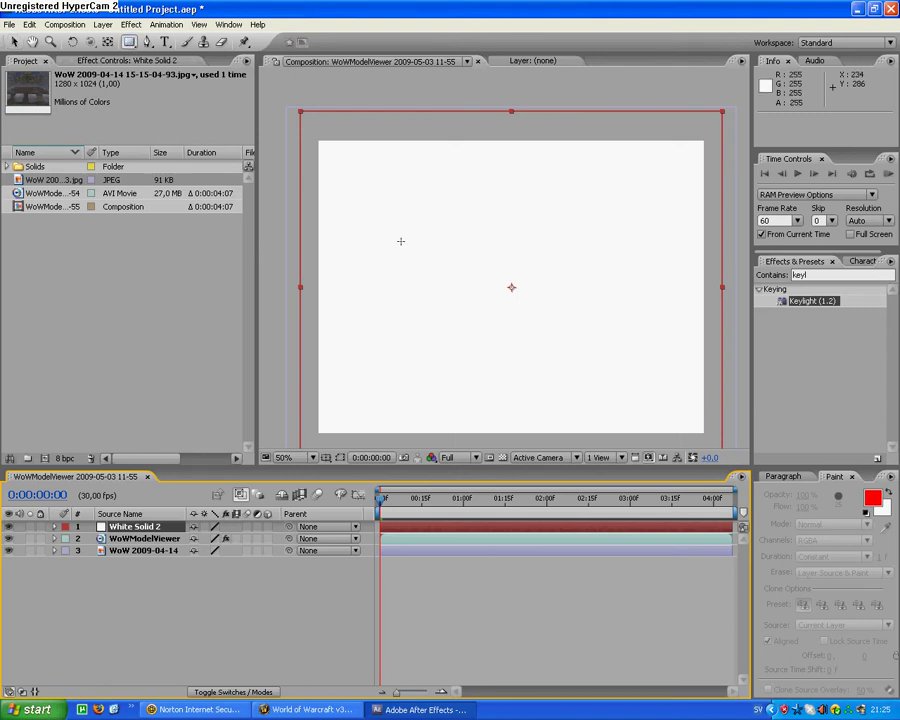
drag(363, 202, 376, 334)
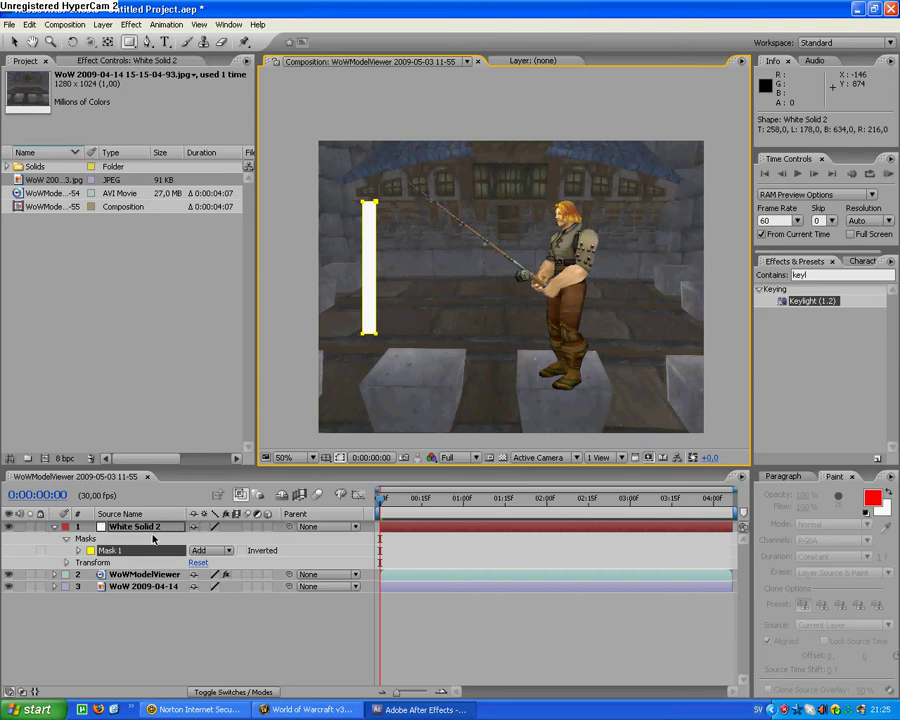
key(v)
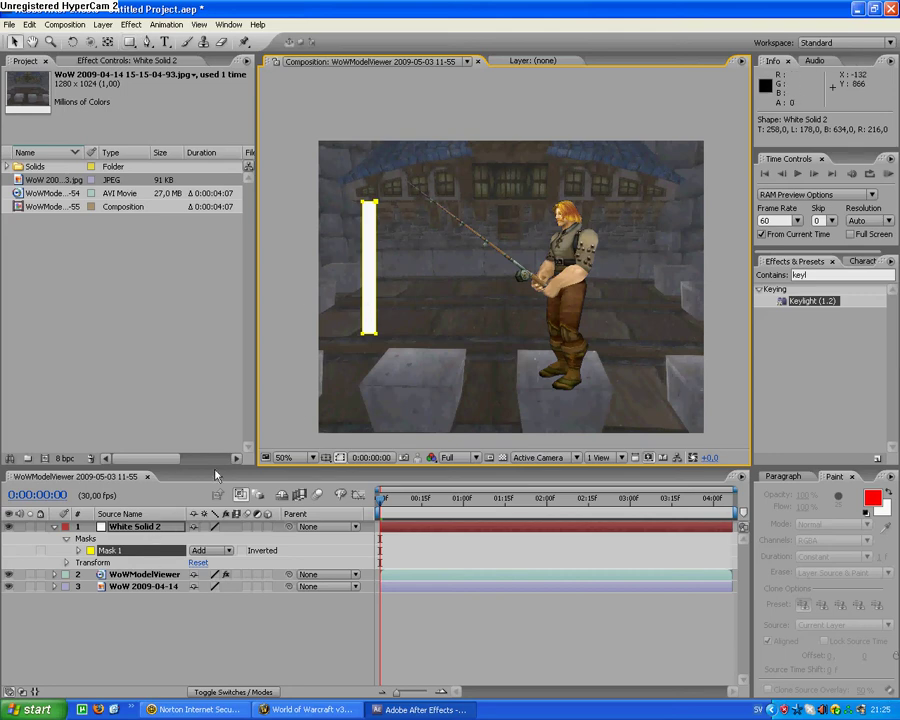
Step: Show the white solid's full set of Mask 1 properties: path, feather, opacity and expansion
click(143, 531)
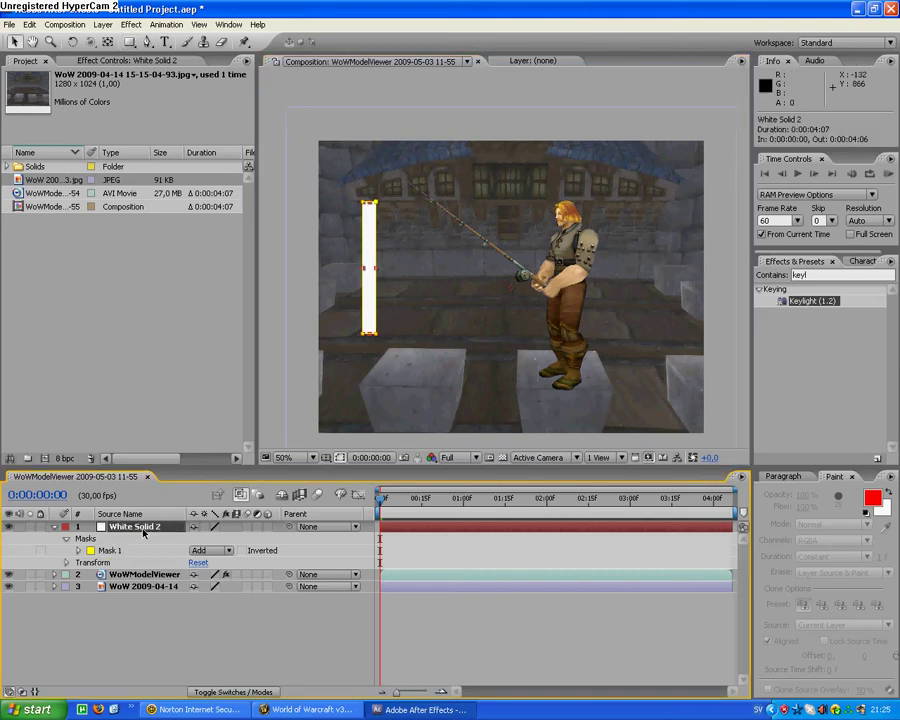
key(ctrl+grave)
key(ctrl+grave)
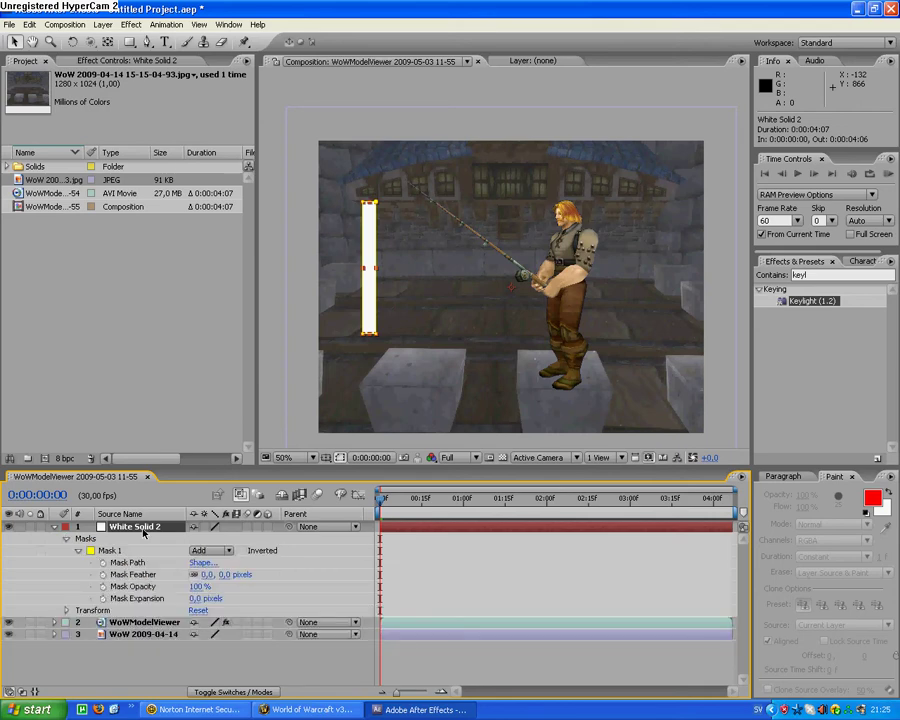
key(m)
key(m)
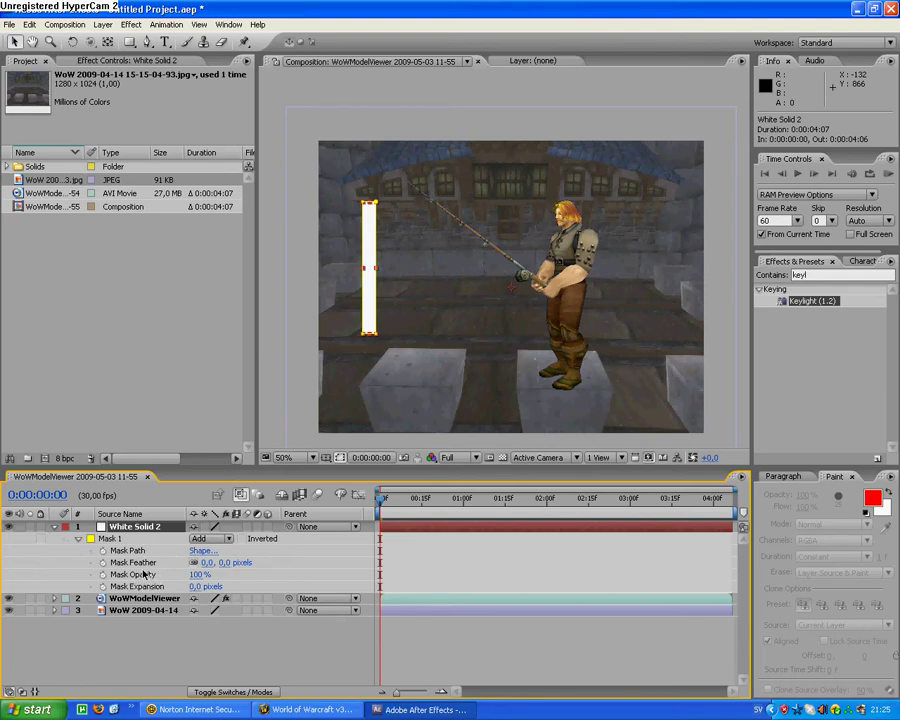
key(m)
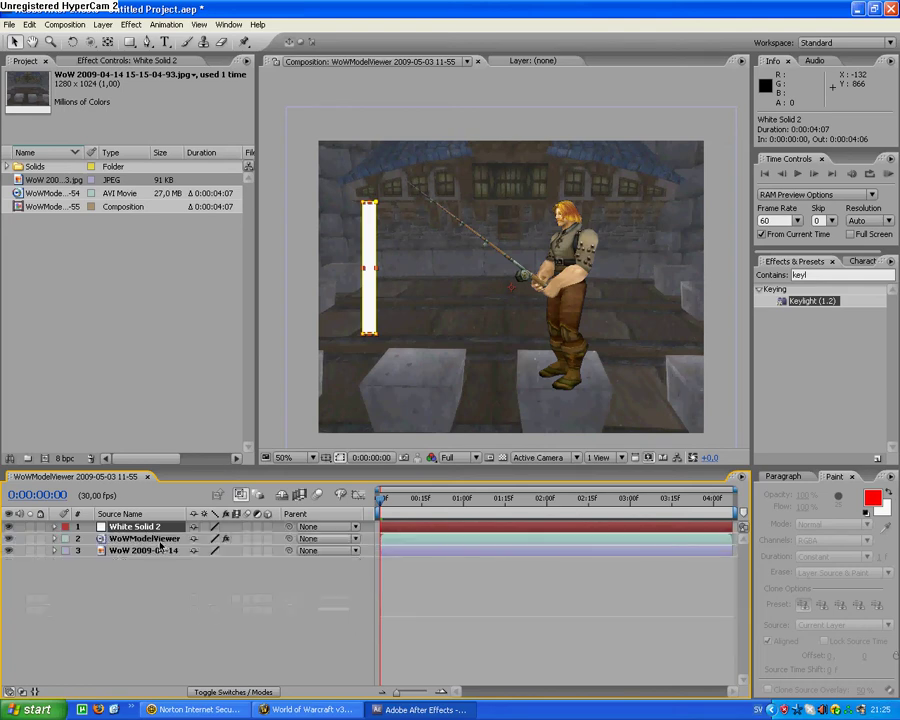
key(m)
key(m)
key(m)
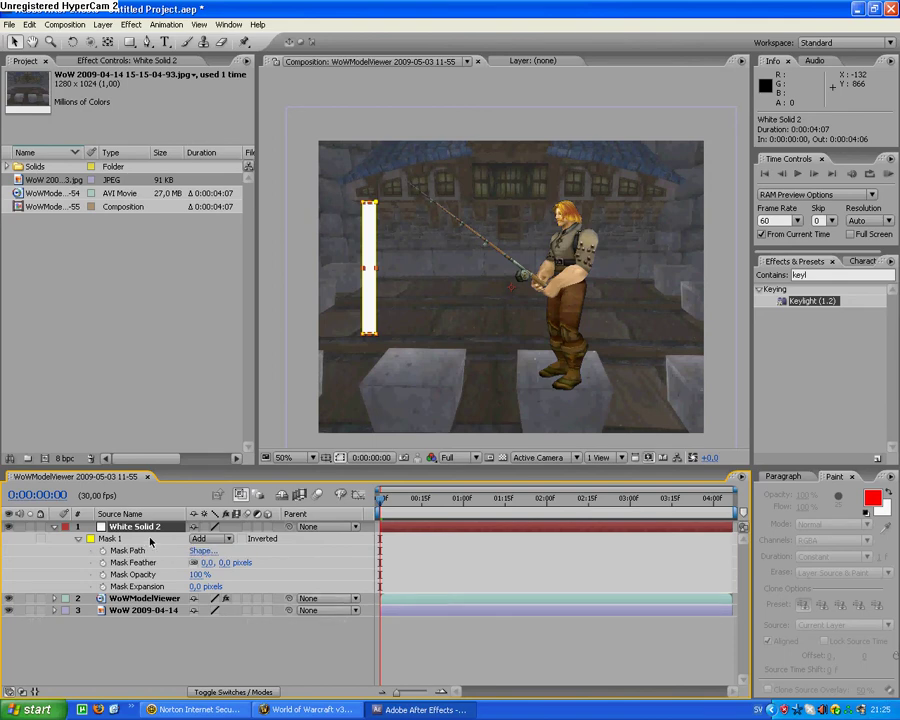
Step: Show only the Mask Path and Position properties of the white solid layer
key(m)
key(m)
key(m)
key(m)
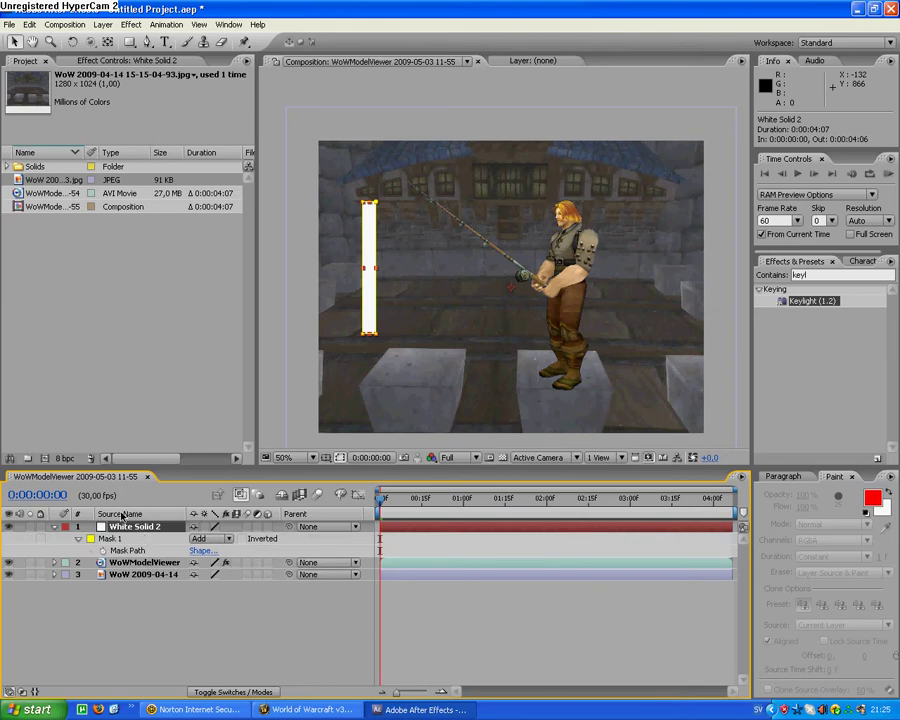
key(shift+a)
key(shift+a)
key(shift+p)
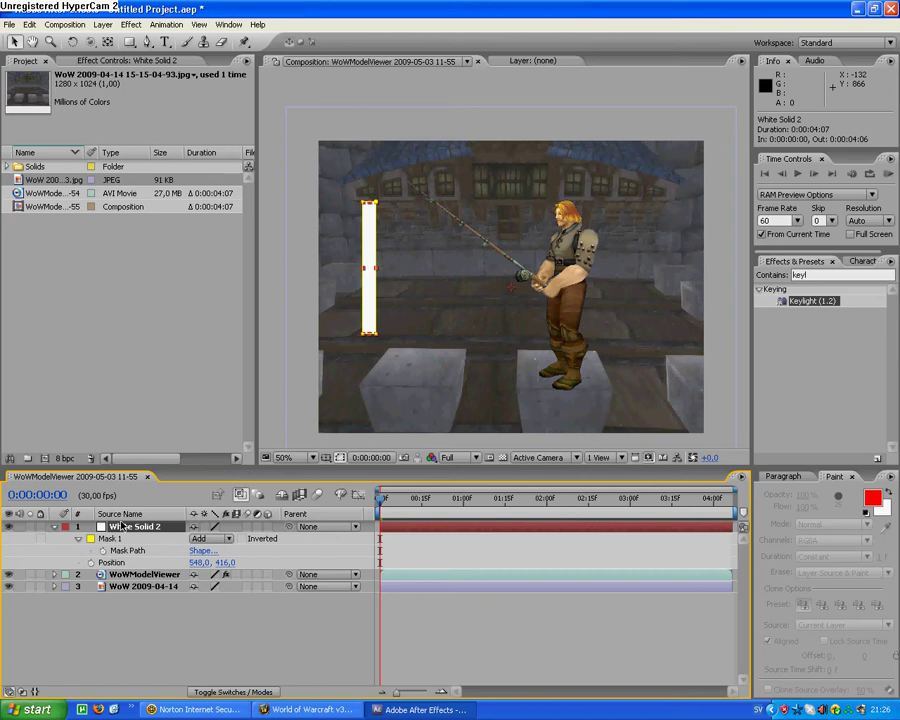
Step: Move the masked white solid to position 738, 348 so its strip stands by the fishing rod's tip
click(370, 291)
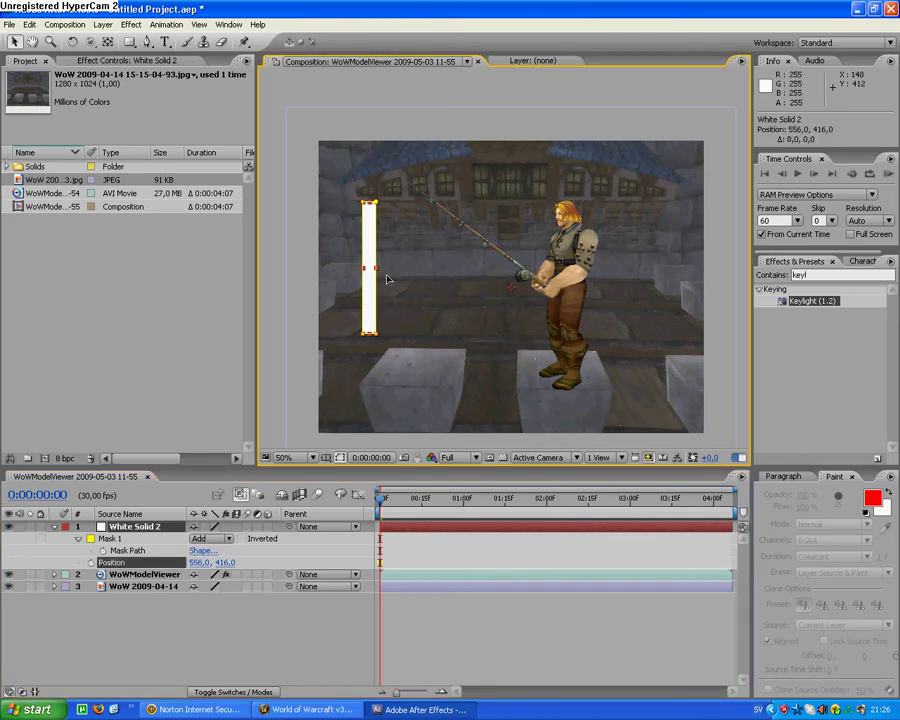
drag(377, 285, 401, 275)
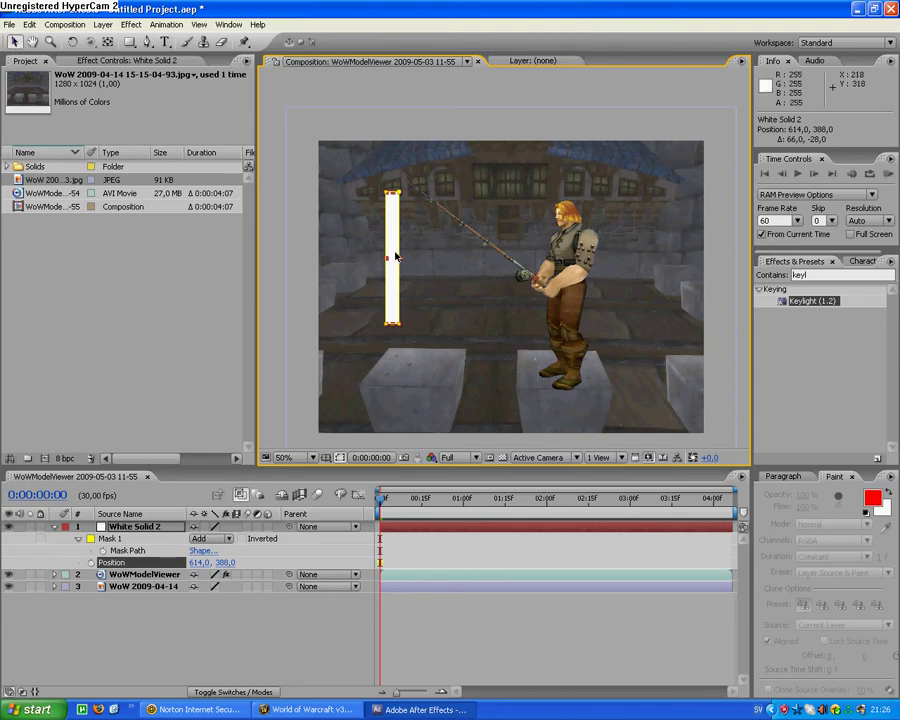
drag(391, 257, 407, 245)
drag(402, 301, 438, 272)
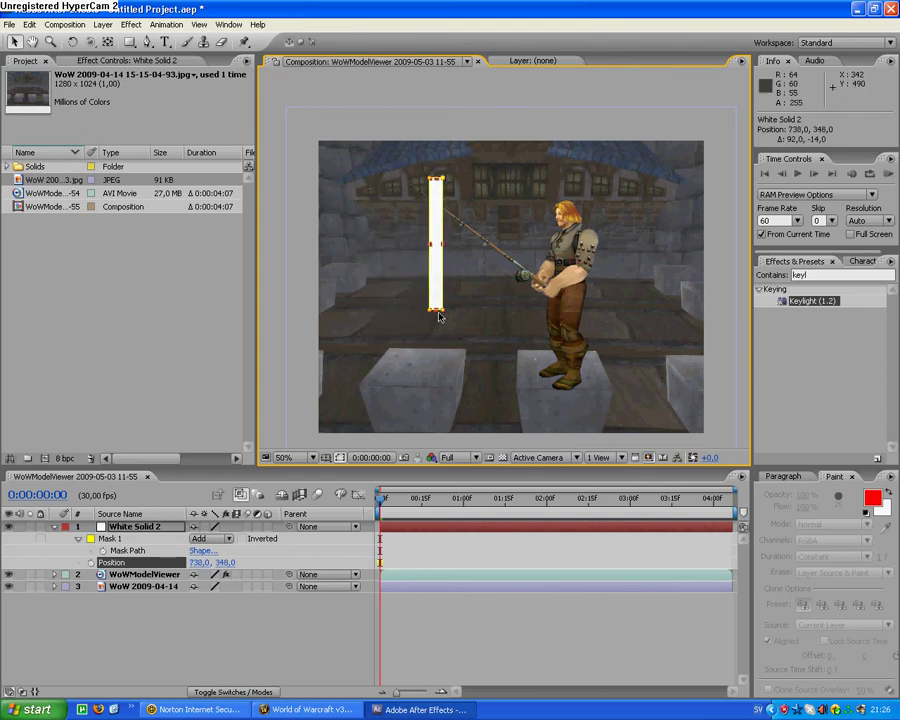
Step: Reshape the mask by moving its corner points so the white strip runs along the fishing rod from reel to tip
drag(444, 315, 511, 271)
drag(429, 308, 518, 272)
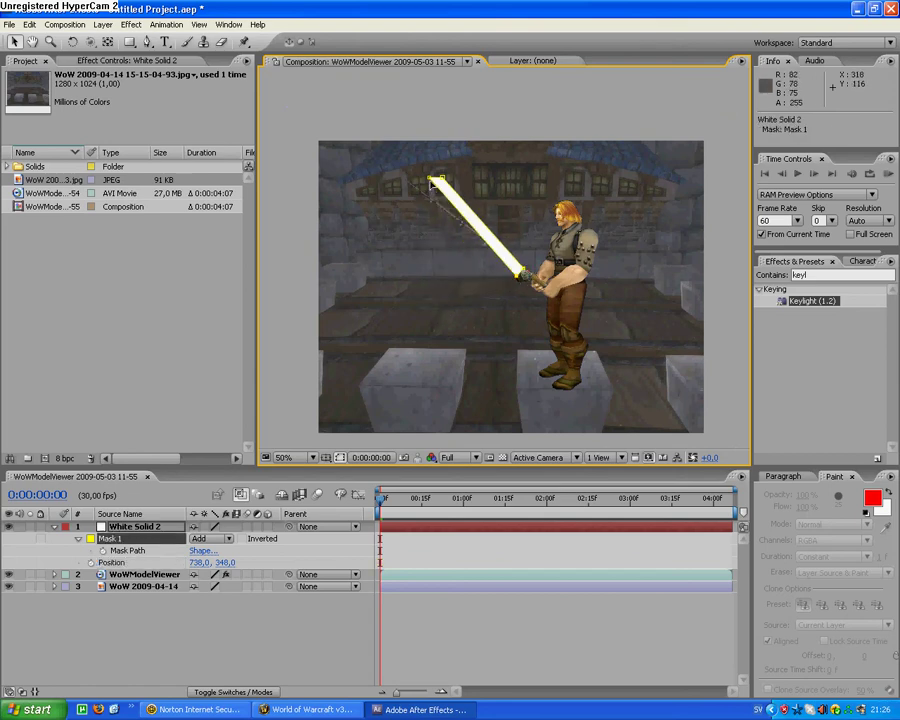
click(419, 185)
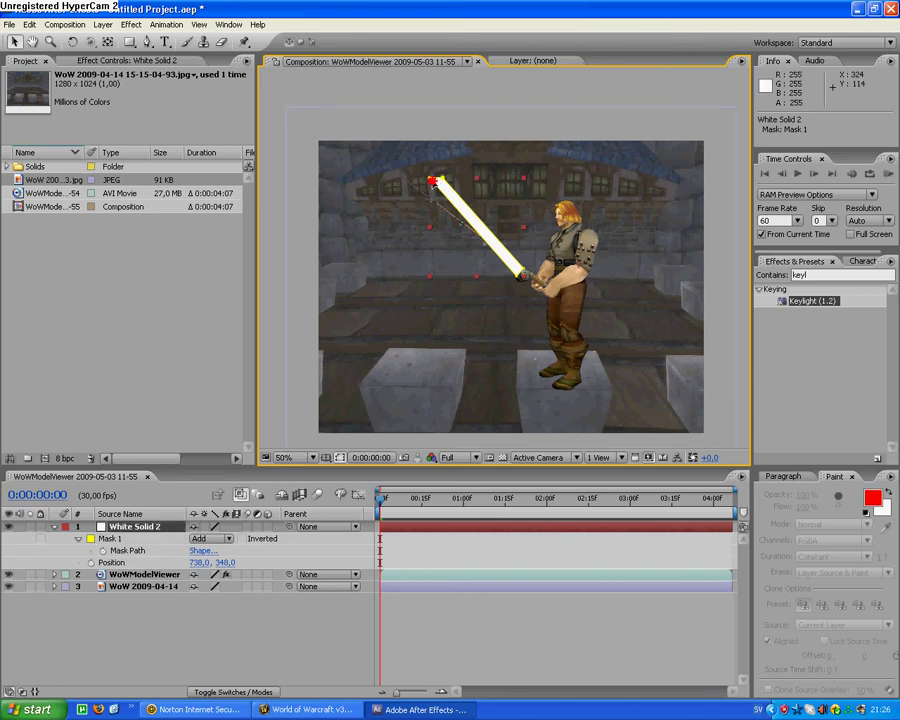
drag(430, 182, 416, 182)
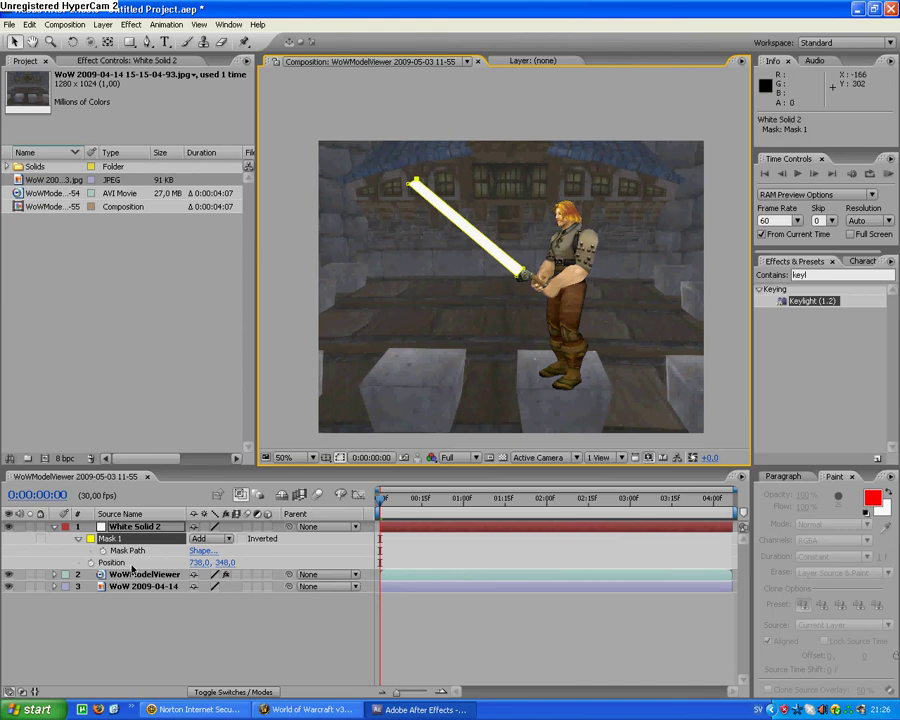
Step: Start keyframing the white solid's Mask Path and Position at 0:00:00:00, and advance frame by frame to 0:00:00:05
click(103, 551)
click(100, 563)
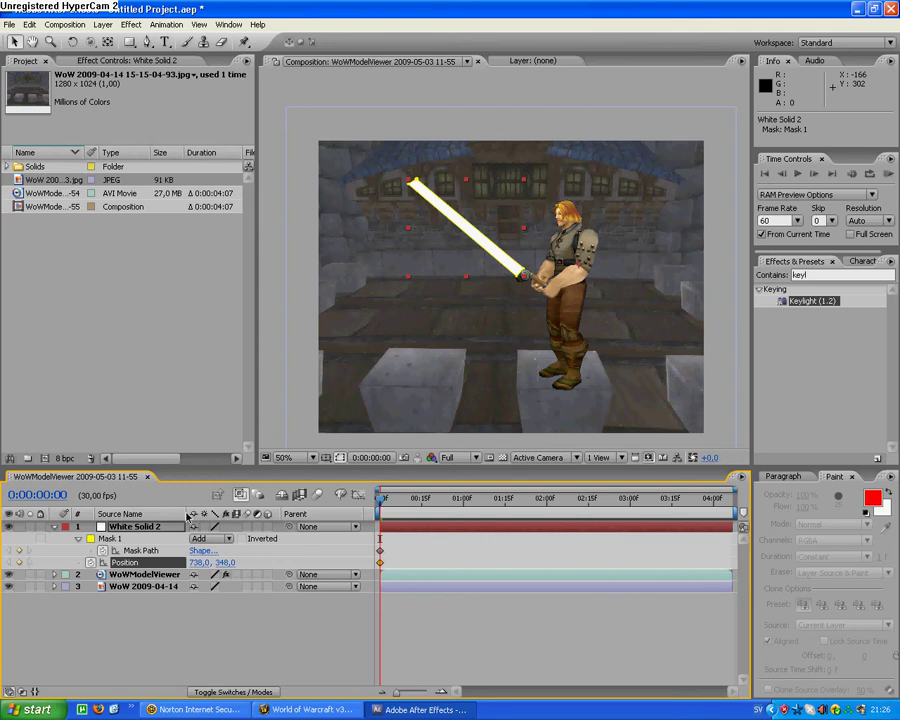
key(Page_Down)
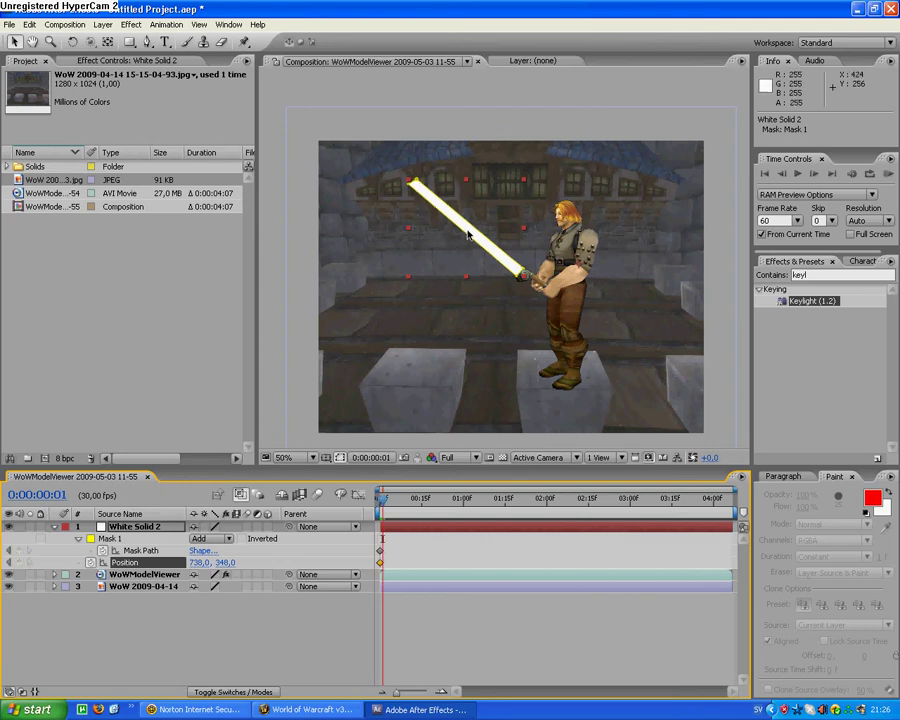
key(Page_Down)
key(Page_Down)
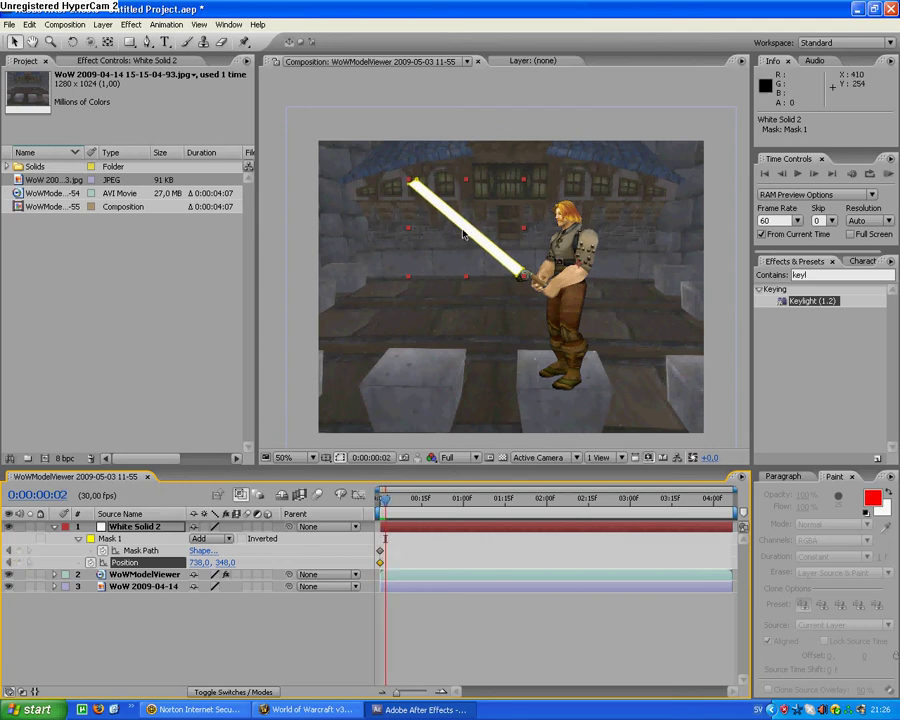
key(Page_Down)
key(Page_Down)
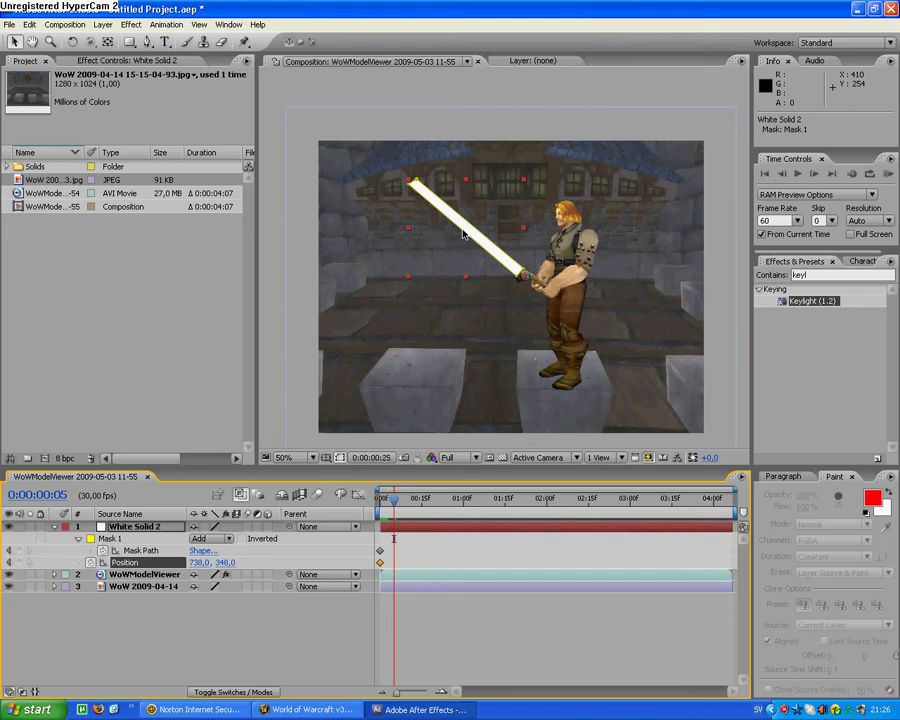
Step: Step through the first second of animation to check the white blade against the fishing rod, and return to 0:00:00:00
key(shift+Page_Down)
key(shift+Page_Down)
key(Page_Down)
key(Page_Up)
key(Page_Up)
key(Page_Up)
key(Page_Up)
key(Page_Up)
key(Page_Up)
key(Page_Up)
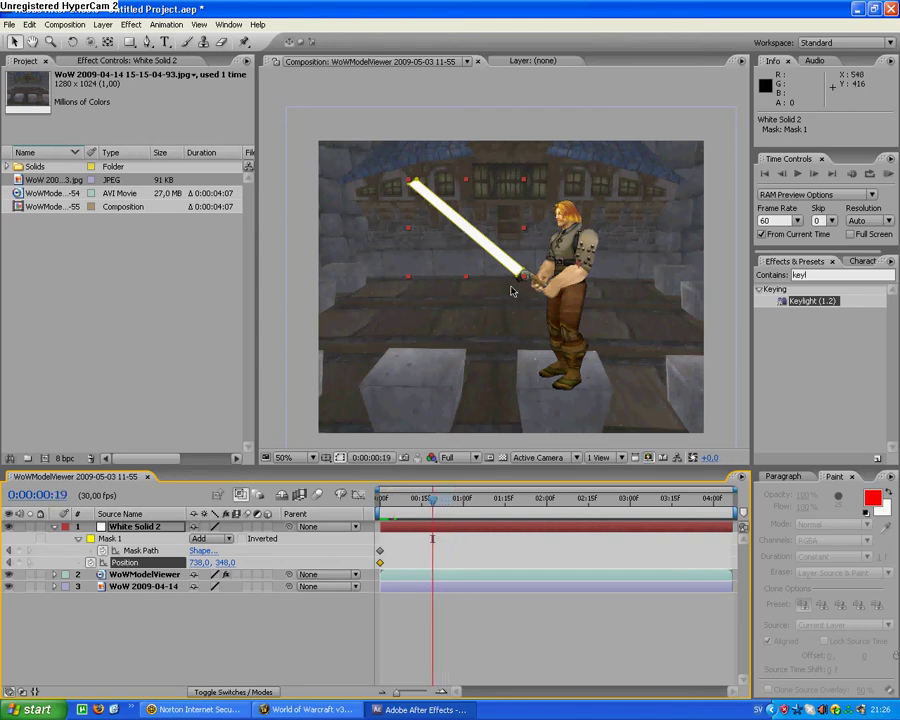
key(Page_Up)
key(Page_Up)
key(Page_Up)
key(Page_Up)
key(Page_Up)
key(Page_Up)
key(Page_Up)
key(Page_Up)
key(Page_Up)
key(Page_Up)
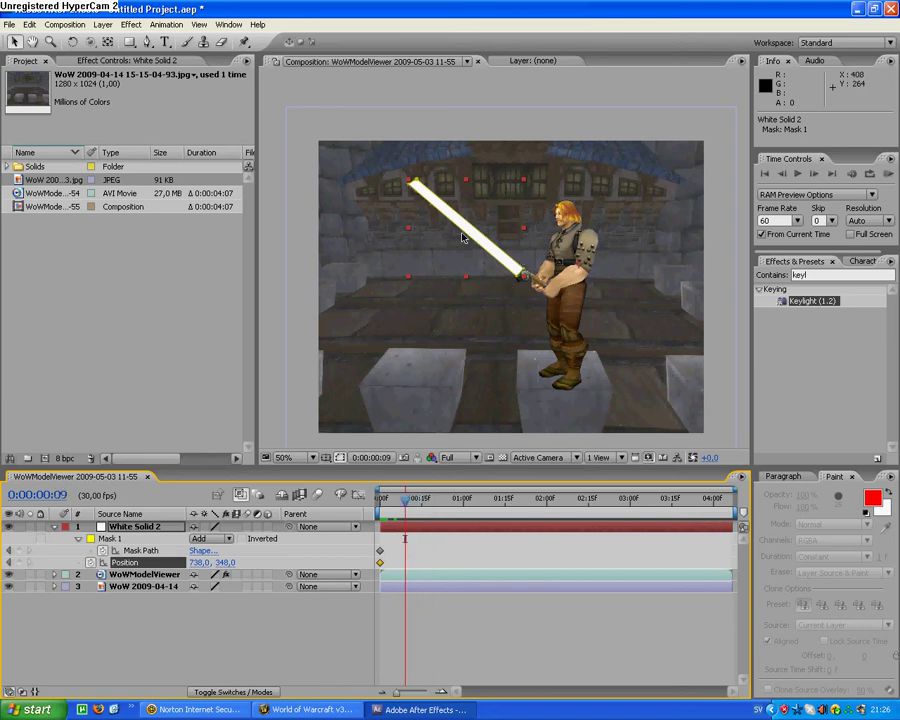
key(Page_Up)
key(Page_Up)
key(Page_Up)
key(Page_Up)
key(Page_Up)
key(Page_Up)
key(Page_Up)
key(Page_Up)
key(Page_Up)
key(Page_Up)
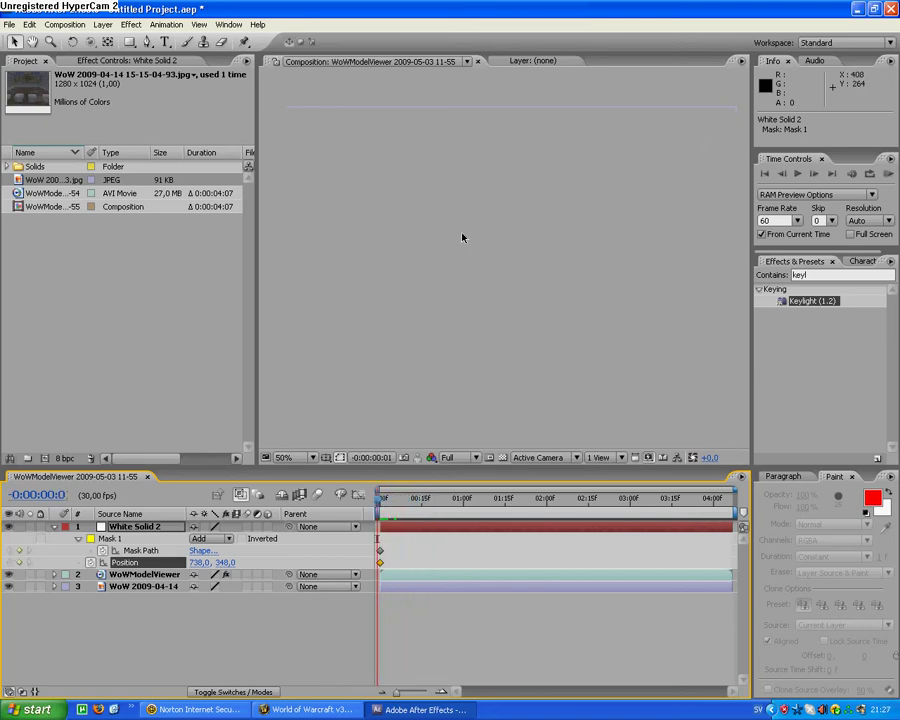
key(Page_Down)
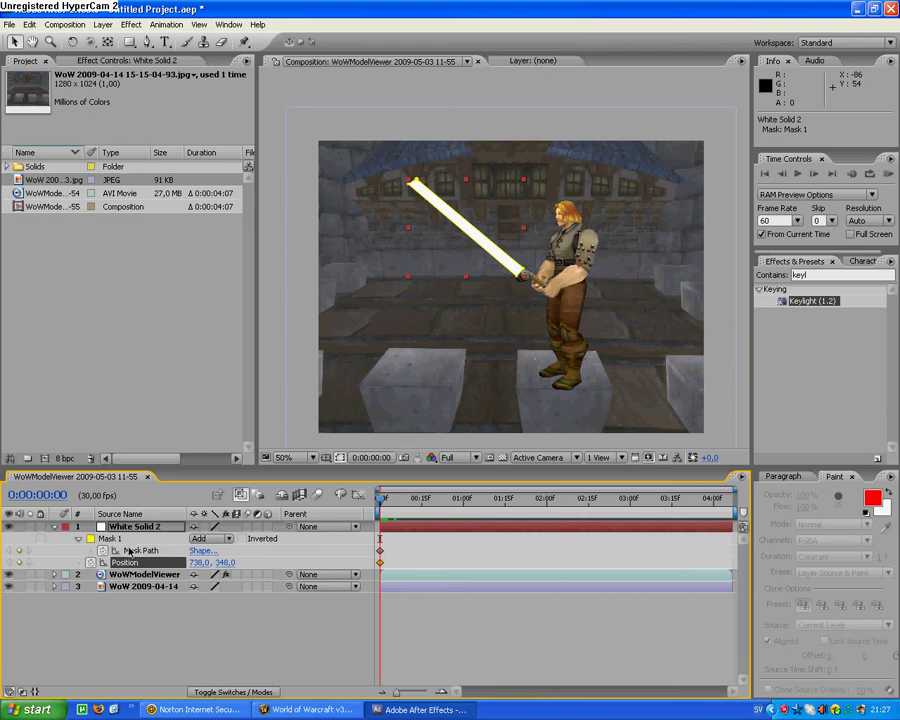
Step: Apply the Stylize Glow effect to the white solid layer
click(120, 61)
right_click(101, 208)
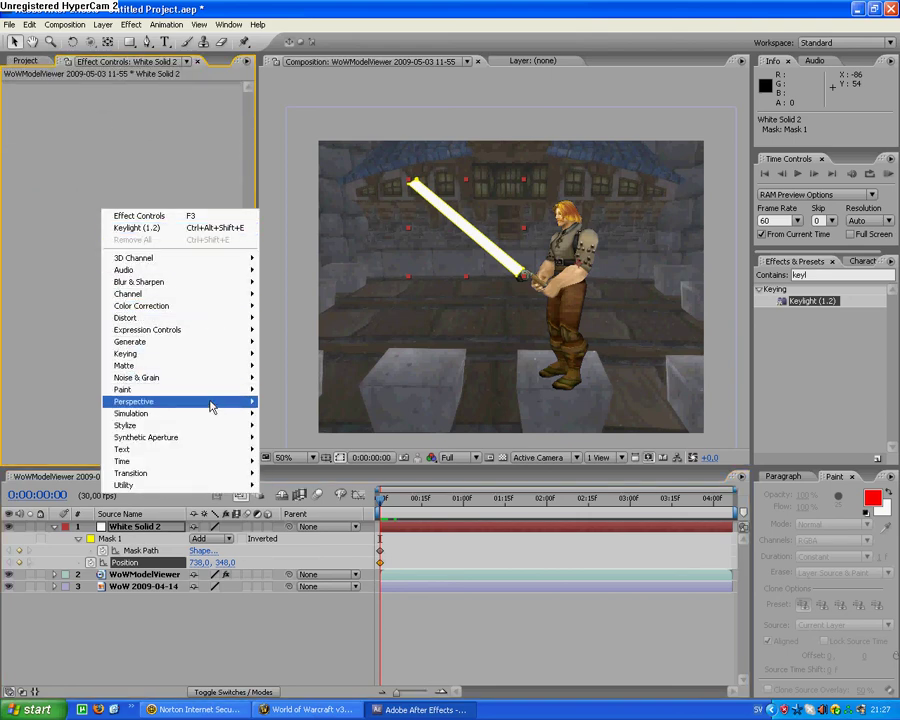
mouse_move(196, 430)
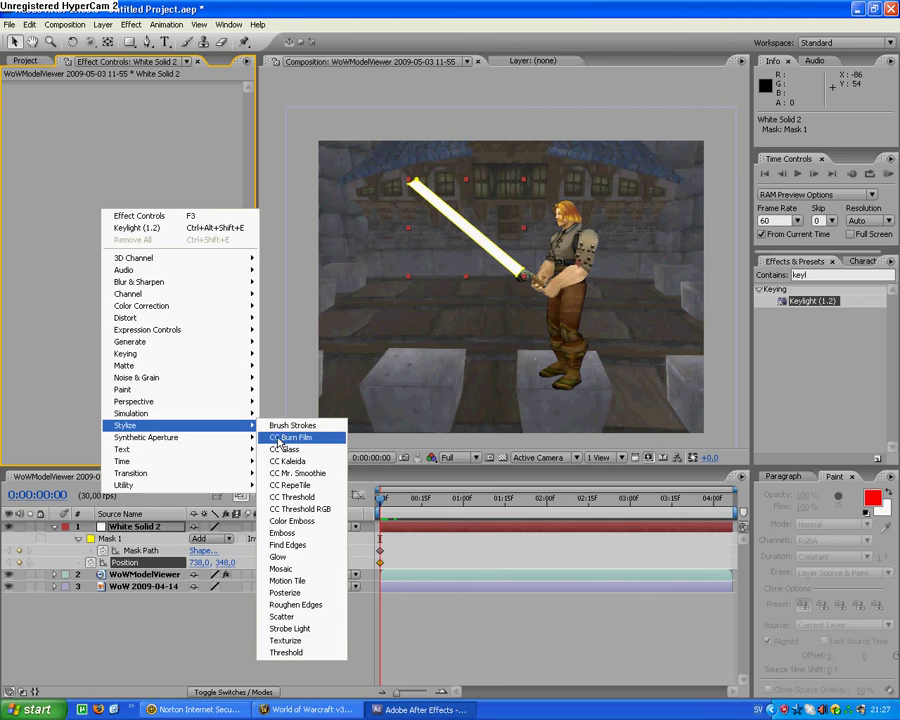
click(295, 555)
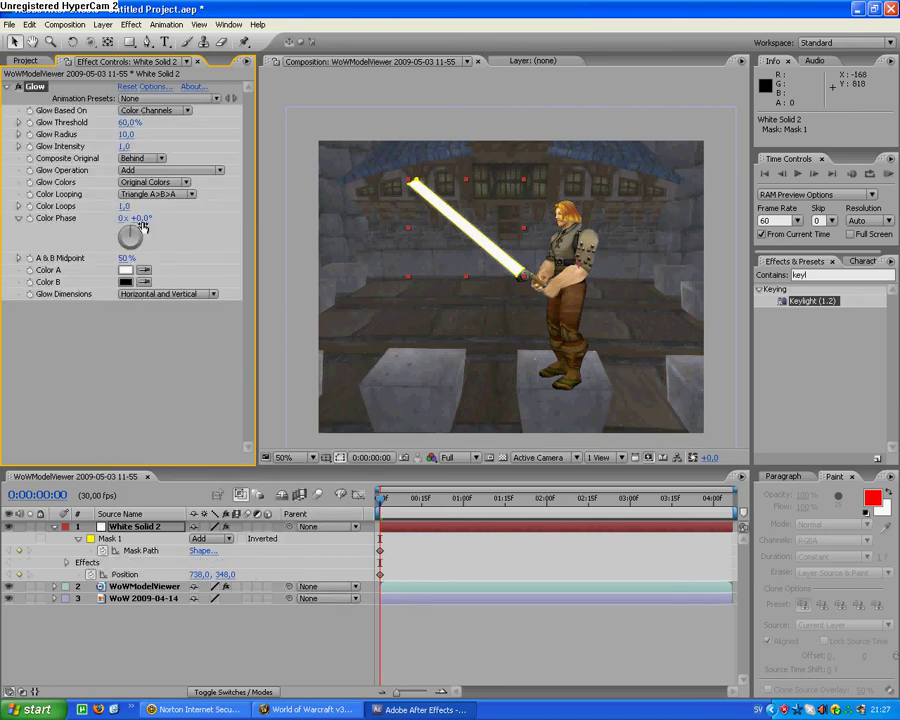
Step: Set the Glow effect's Glow Colors option to A & B Colors
click(156, 194)
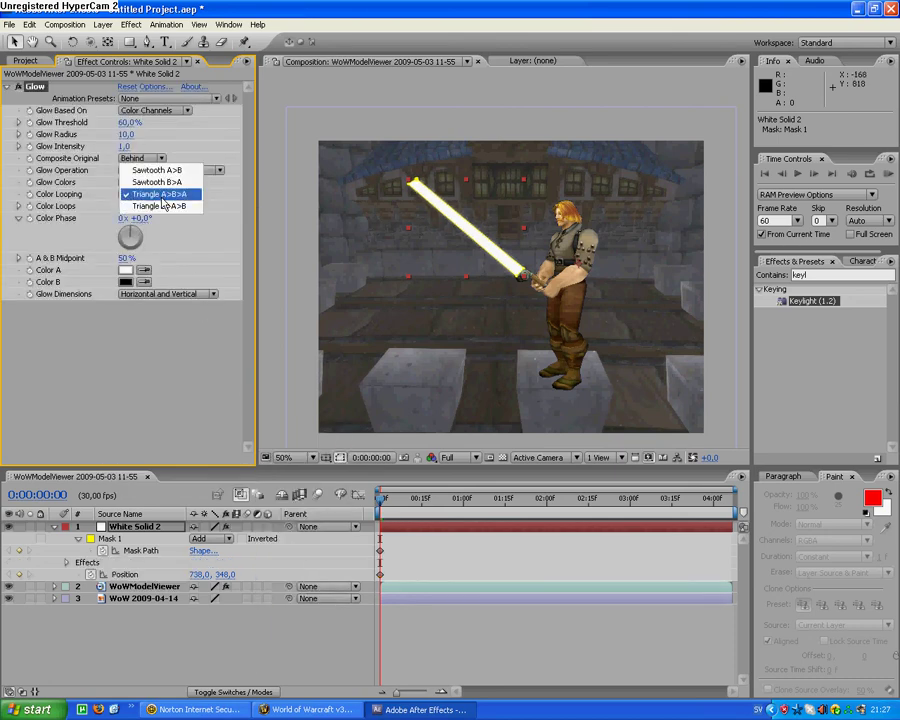
click(156, 194)
click(170, 185)
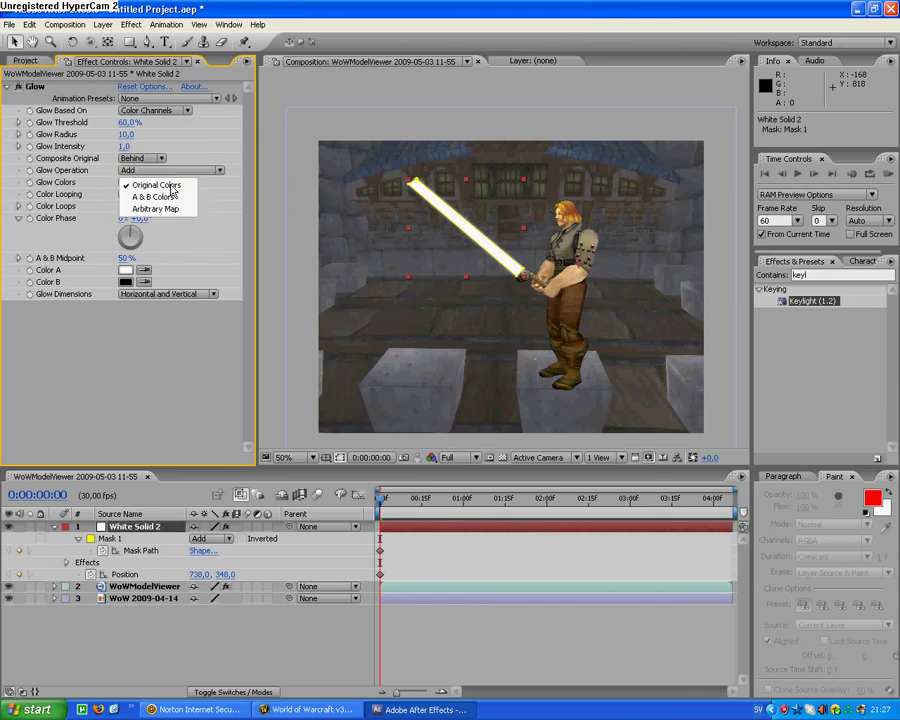
click(172, 197)
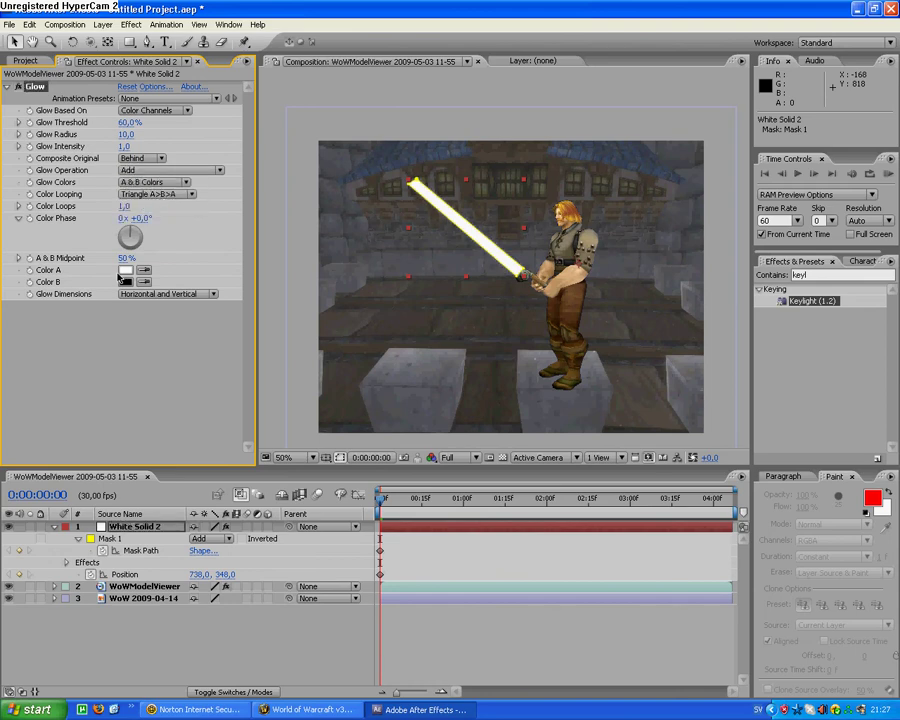
Step: Set both Color A and Color B of the Glow effect to a saturated red
click(121, 274)
drag(366, 271, 438, 296)
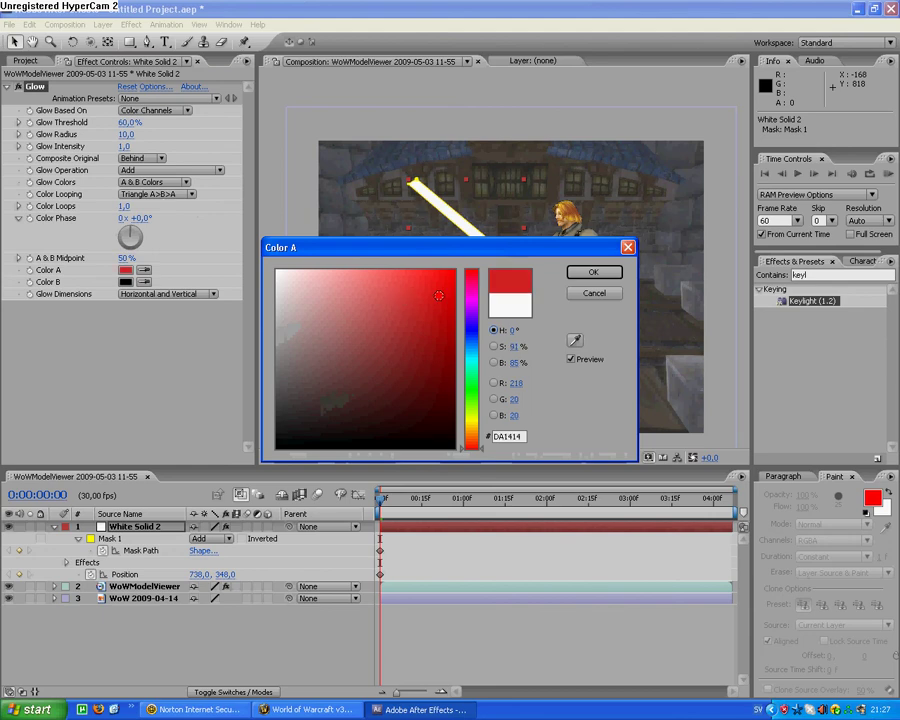
click(593, 272)
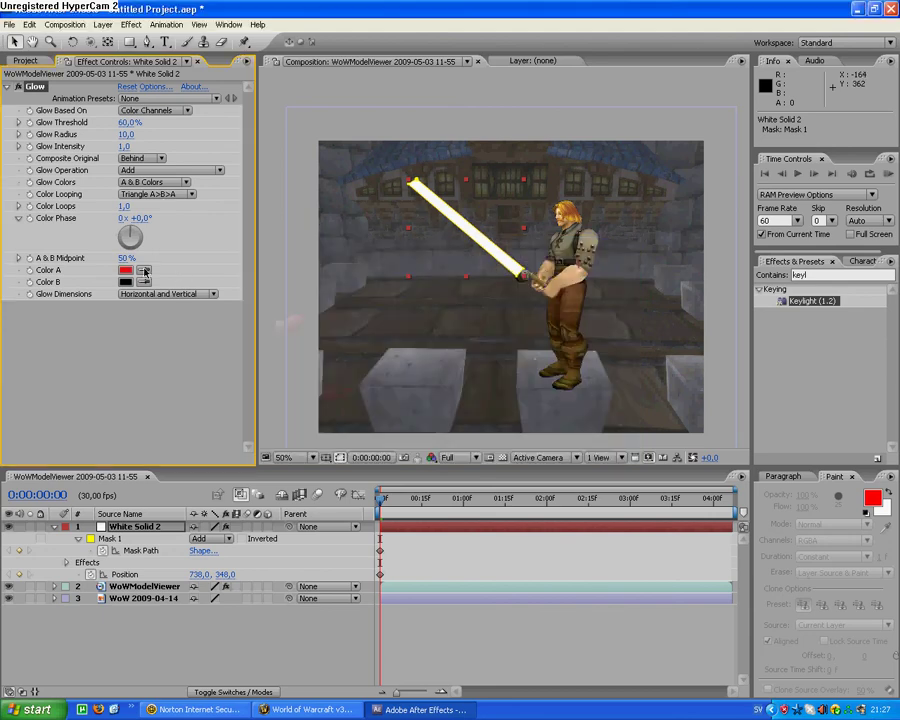
click(125, 283)
click(450, 300)
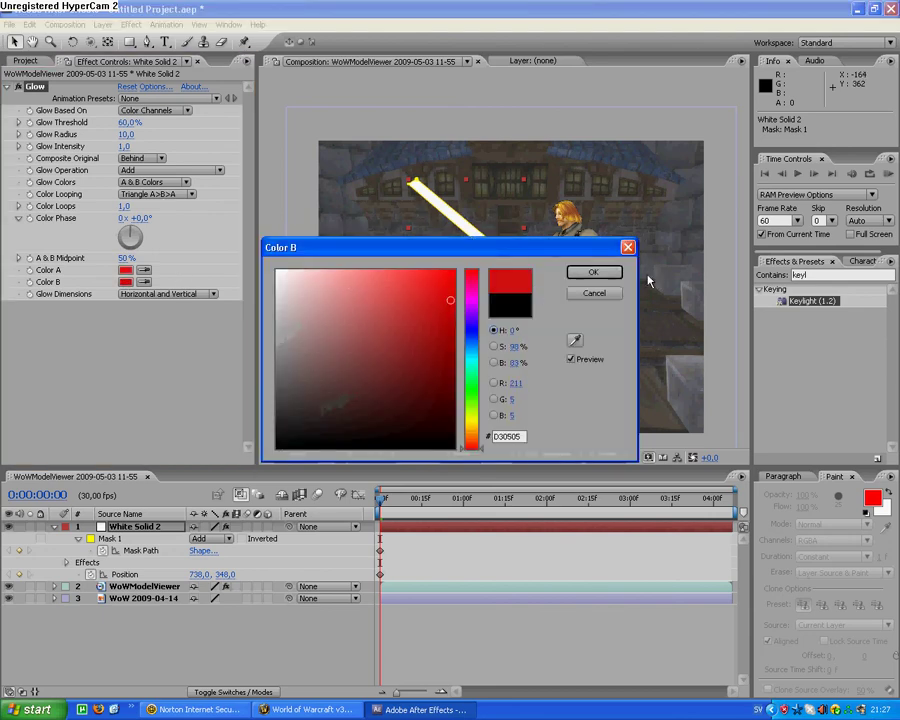
click(590, 273)
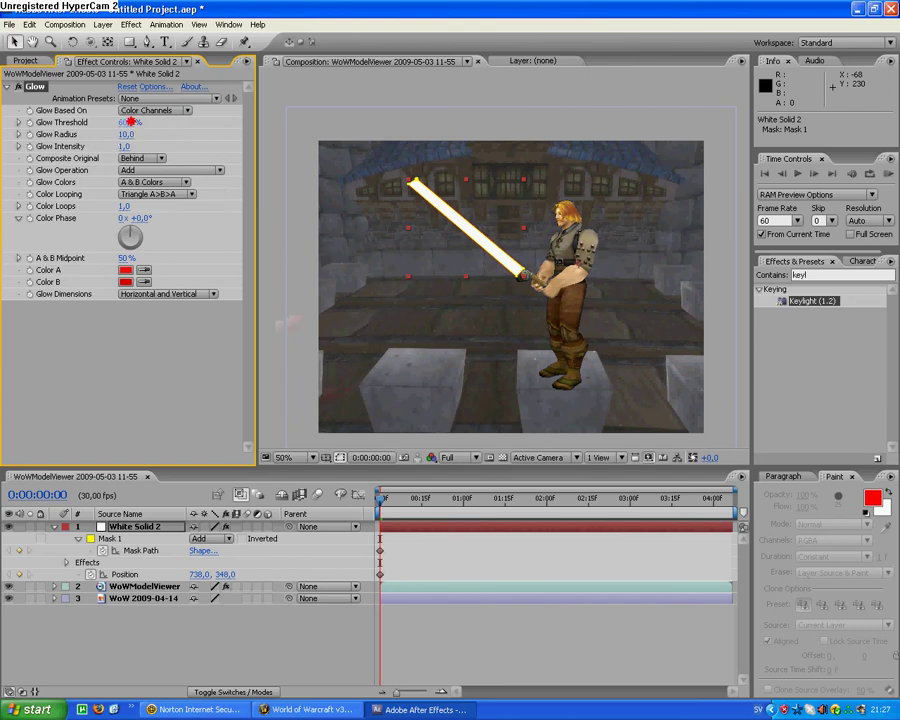
Step: Set the Glow Threshold to 100%, Glow Radius to 107 and Glow Intensity to 6, and hide the mask outline in the composition view
drag(128, 122, 240, 128)
drag(126, 137, 167, 185)
drag(124, 146, 160, 150)
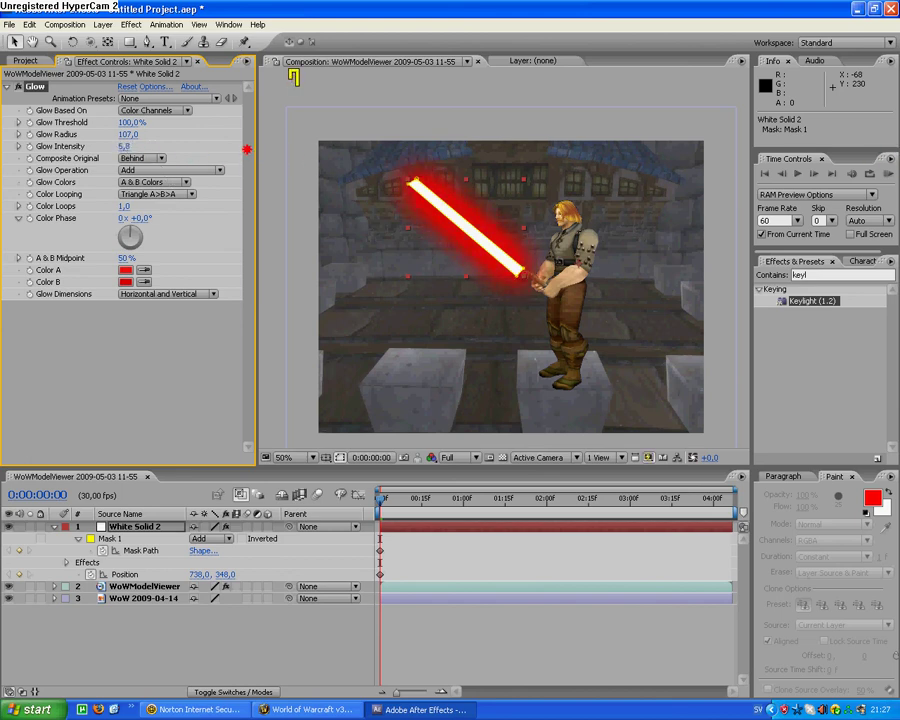
drag(246, 149, 252, 147)
click(339, 457)
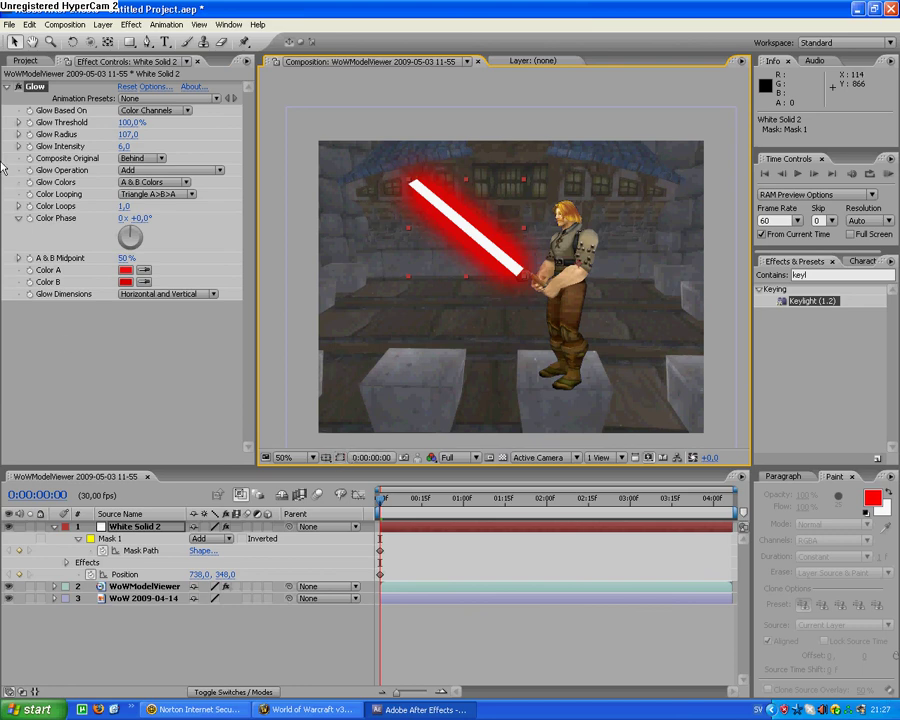
Step: Collapse the Glow settings and add a Fast Blur effect to the white solid with Blurriness 5
click(7, 86)
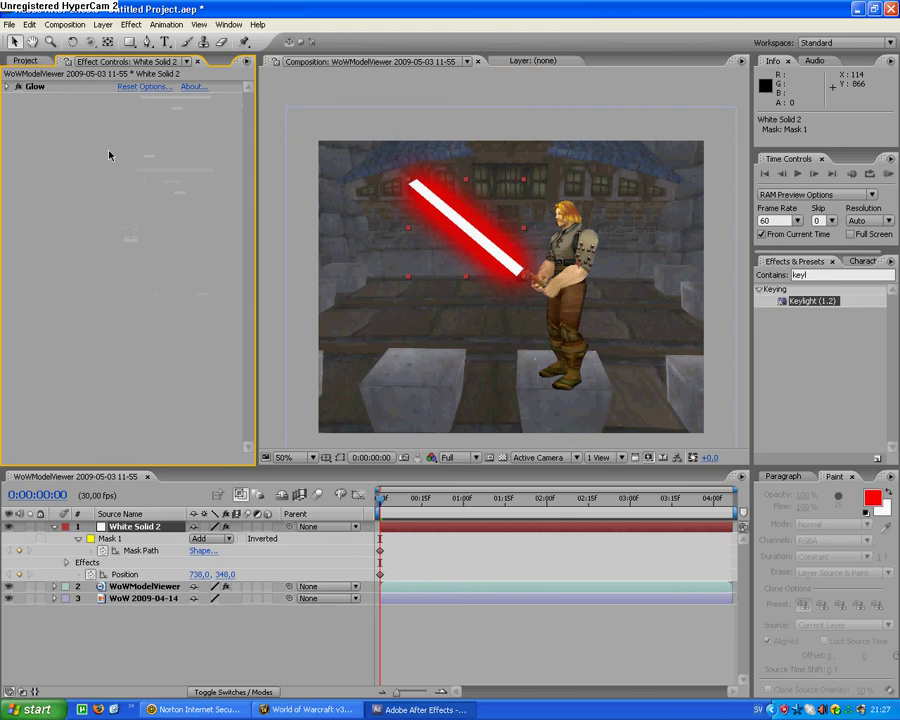
right_click(47, 111)
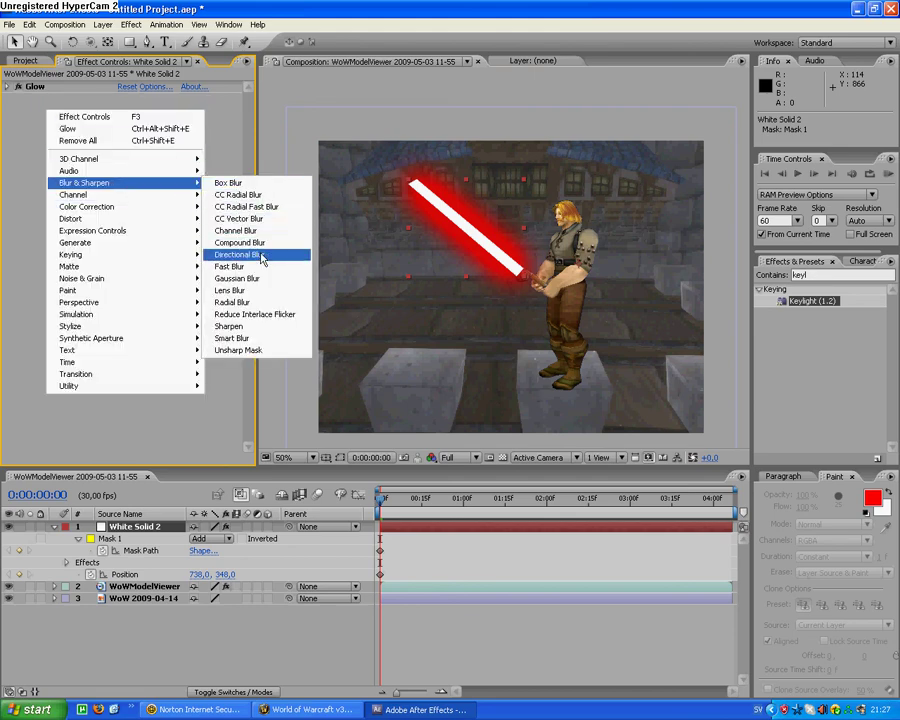
mouse_move(84, 183)
click(240, 243)
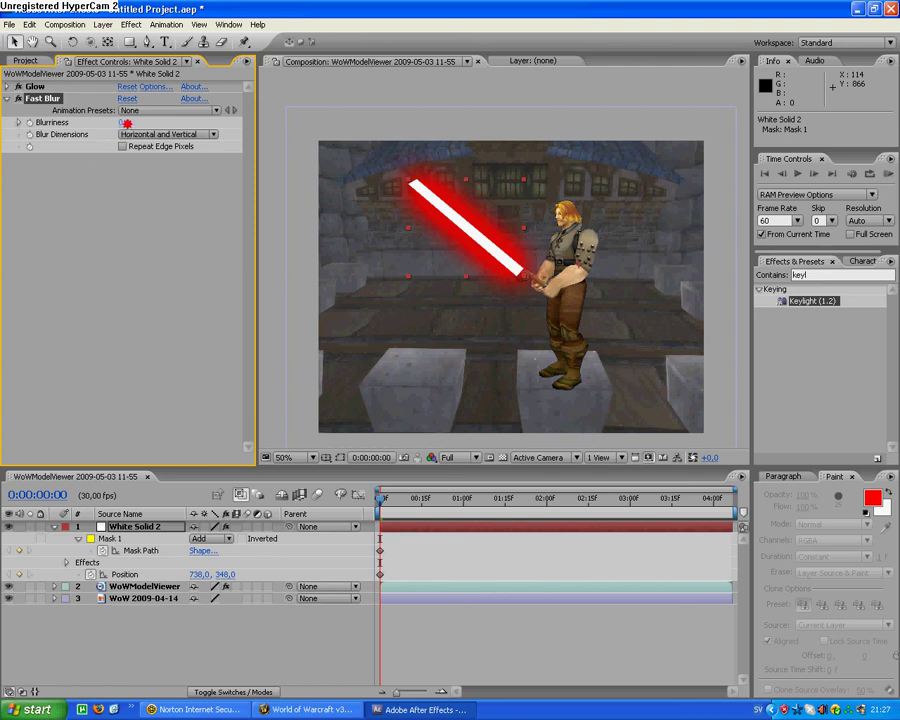
drag(127, 123, 135, 128)
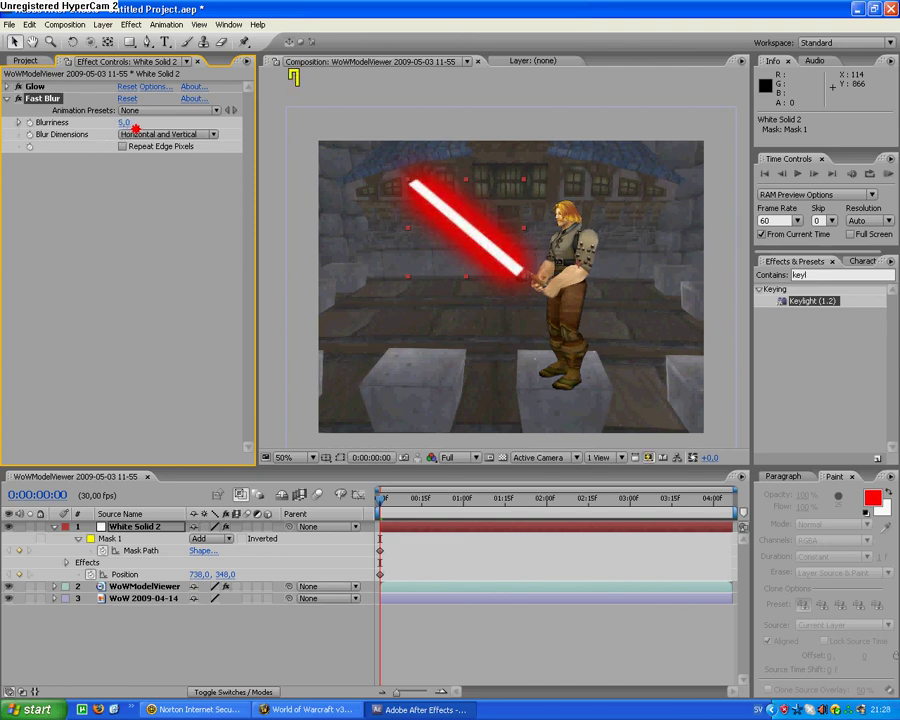